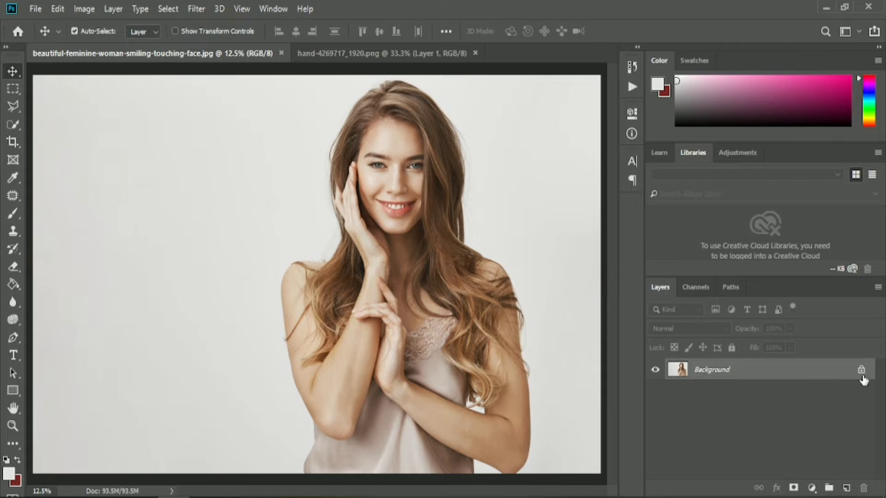
- Unlock the background photo layer and crop the image to a near-square frame around the woman's head and upper body
left_click(862, 370)
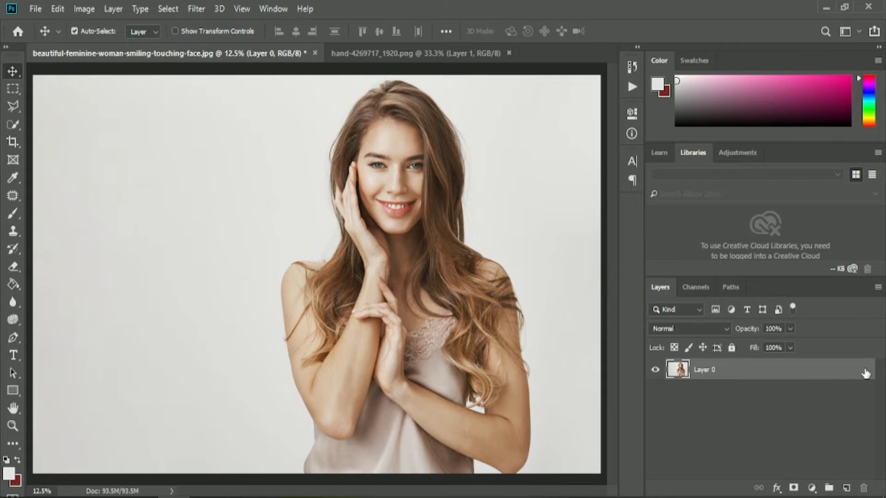
left_click(13, 140)
left_click_drag(32, 275, 143, 273)
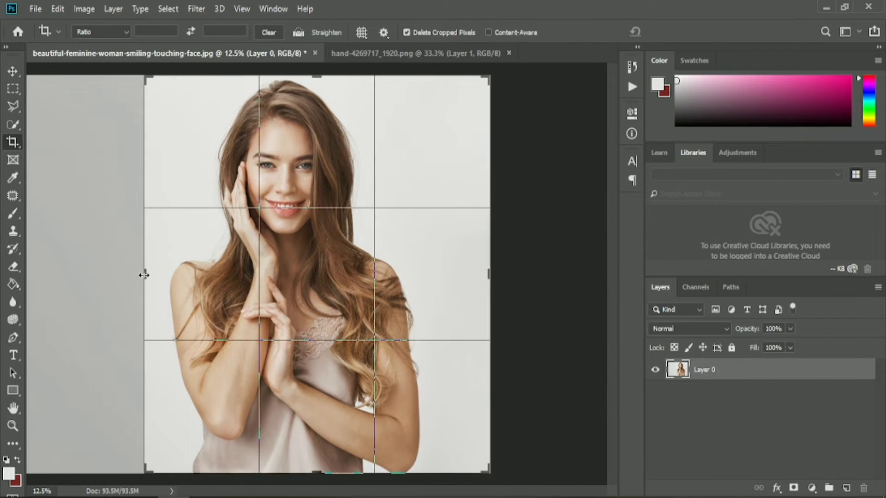
left_click_drag(485, 273, 465, 273)
left_click_drag(316, 472, 321, 415)
left_click(679, 31)
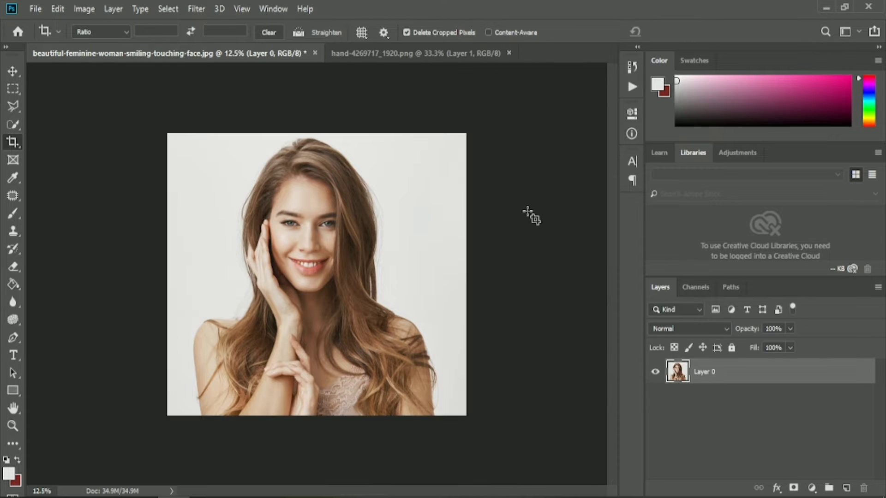
- Add a Solid Color fill layer in #e5e3e4 above the photo, hide it and select the photo layer
left_click(846, 488)
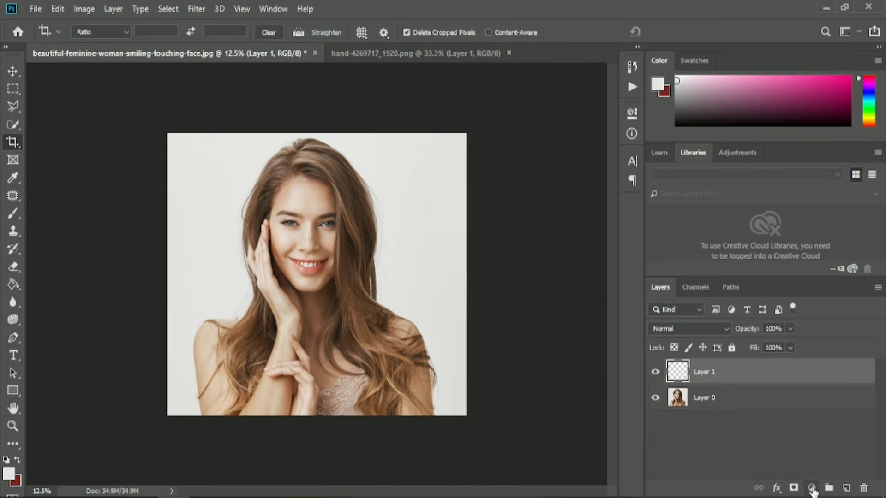
left_click(812, 489)
left_click(807, 247)
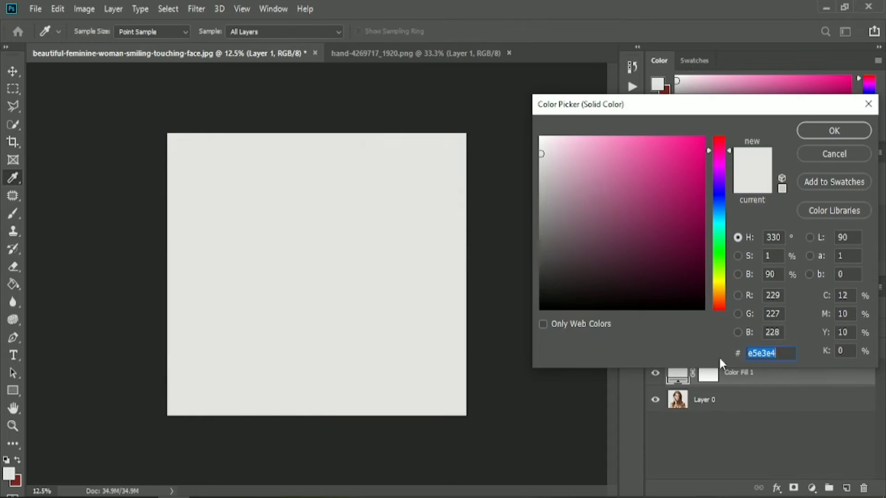
left_click(816, 132)
left_click(774, 410)
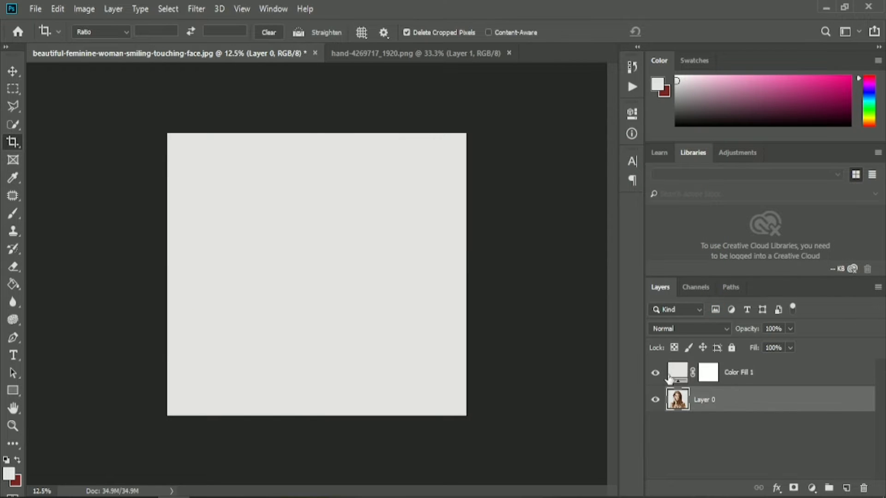
left_click(655, 373)
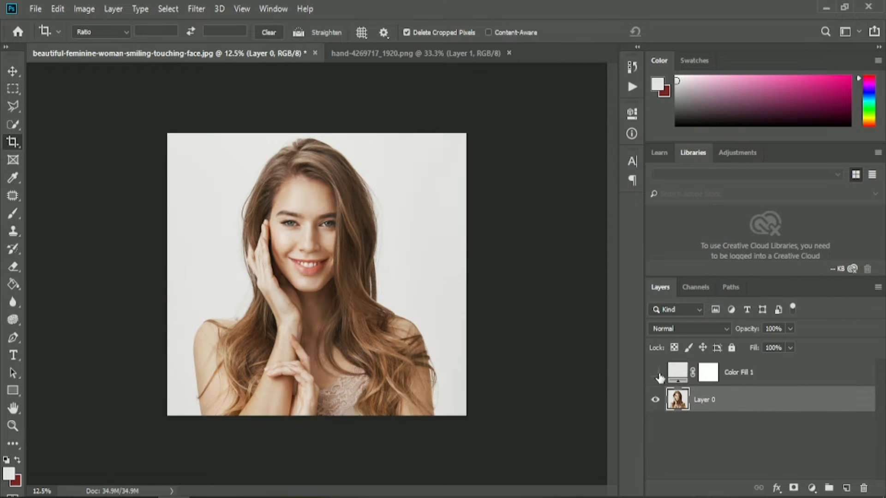
- Start a Pen tool path at the photo's lower edge and trace up the outer arm and over the shoulder beside the raised hand
left_click(13, 338)
scroll(174, 381, "up", 3)
scroll(153, 409, "down", 2)
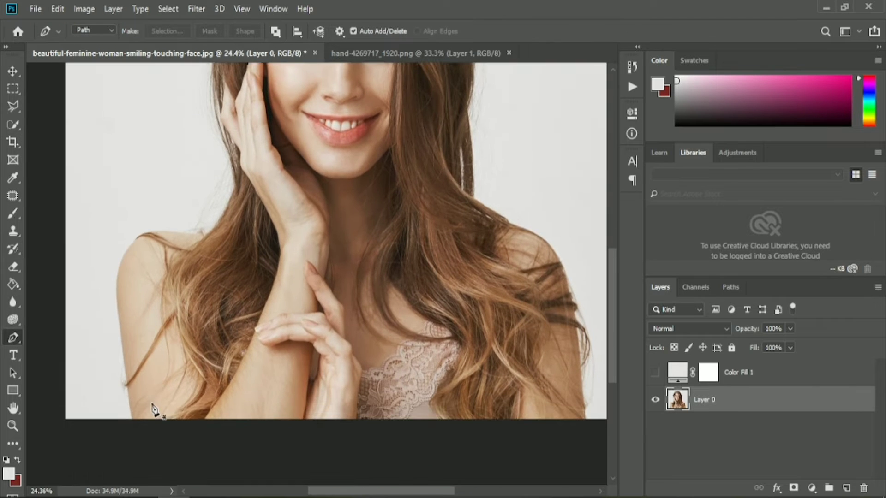
left_click(132, 419)
left_click_drag(116, 300, 115, 269)
left_click_drag(183, 232, 258, 253)
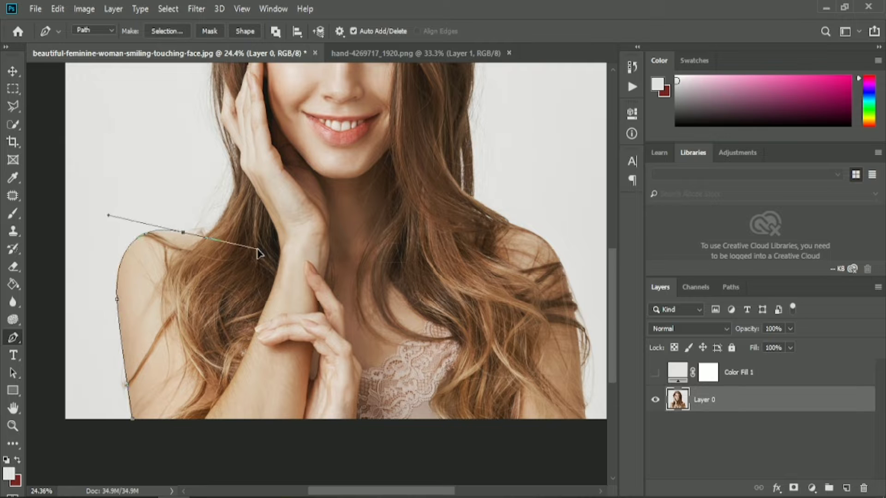
left_click(206, 235)
- Continue the path from the shoulder up the hair edge beside the raised hand, following its curves closely
scroll(227, 238, "up", 5)
left_click_drag(238, 229, 265, 167)
left_click(239, 229, "alt")
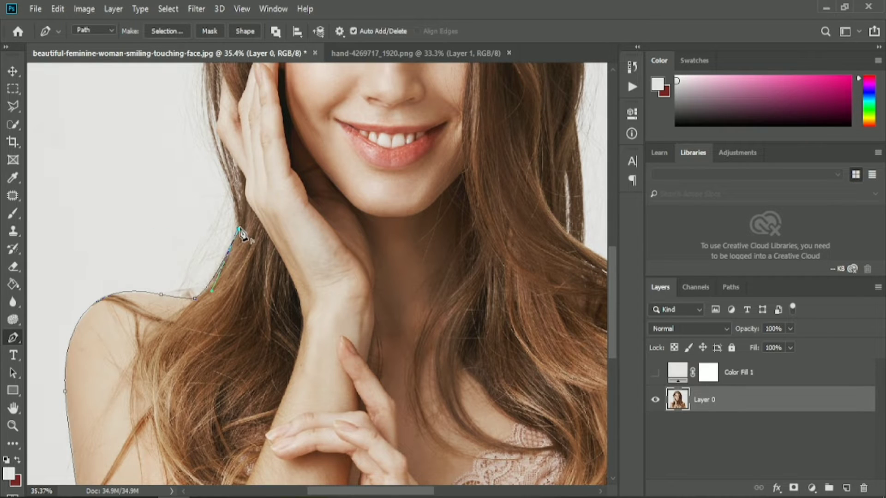
scroll(240, 231, "up", 3)
left_click_drag(225, 223, 203, 174)
left_click(225, 223, "alt")
scroll(226, 233, "up", 7)
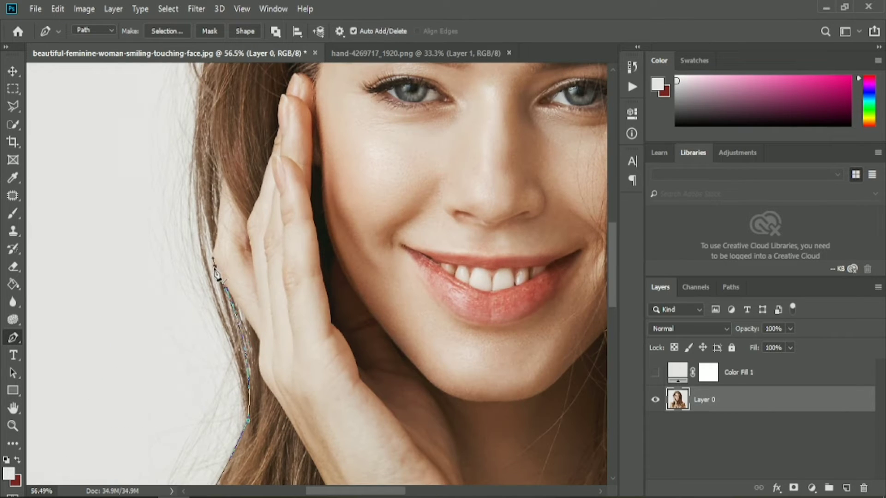
left_click_drag(214, 249, 223, 232)
left_click(213, 250, "alt")
scroll(214, 250, "up", 3)
left_click_drag(199, 190, 199, 138)
left_click(198, 191, "alt")
scroll(397, 280, "down", 3)
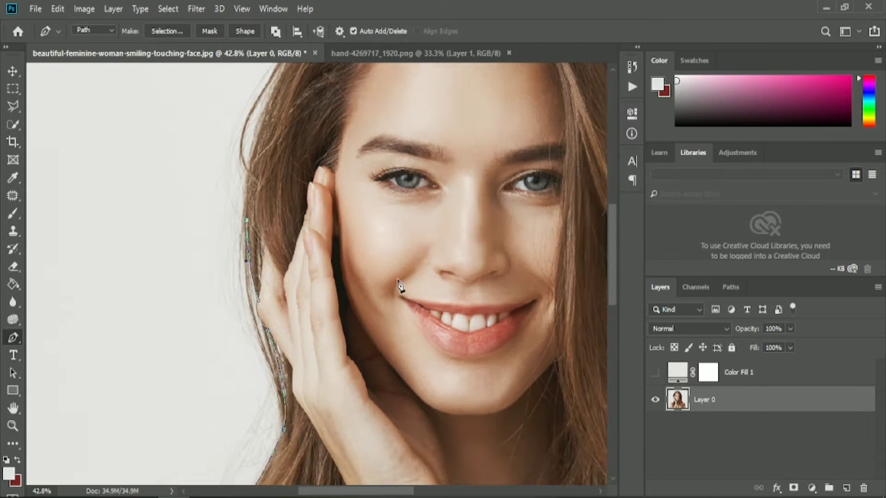
- Trace the path up the side of the hair, over the crown and onto the opposite side of the head
scroll(398, 280, "down", 4)
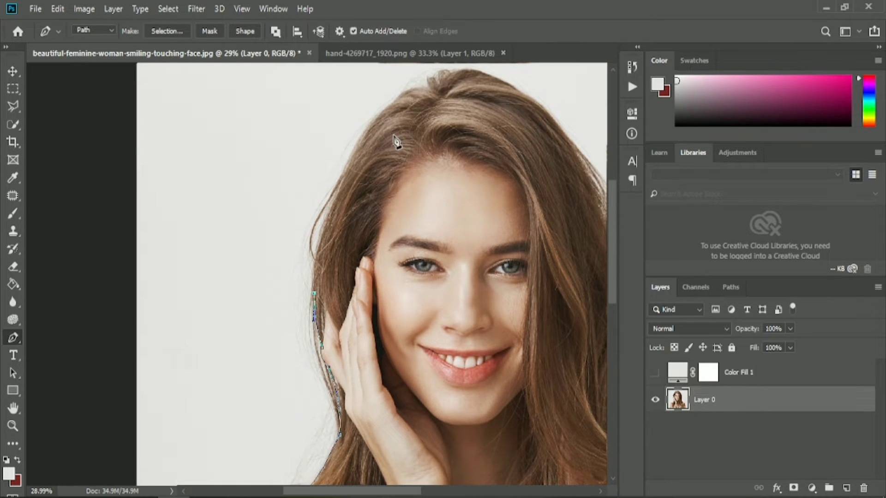
left_click_drag(385, 143, 459, 127)
left_click(385, 213, "alt")
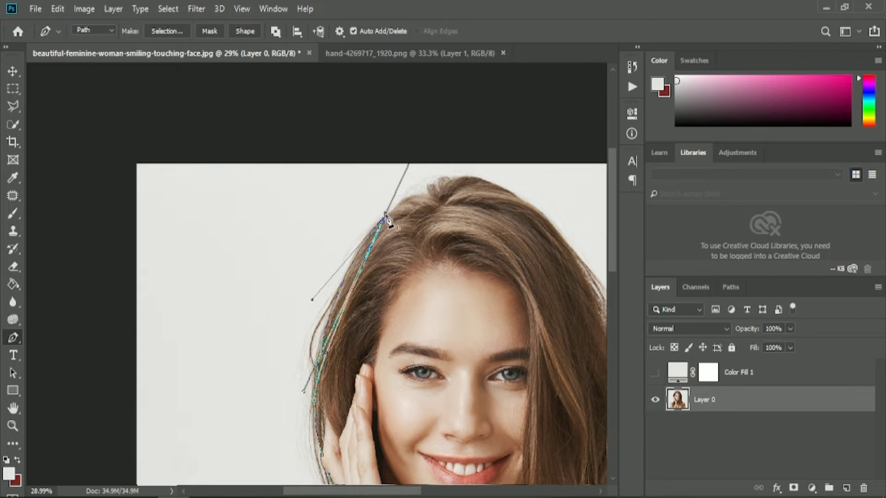
left_click_drag(376, 492, 400, 492)
scroll(338, 192, "up", 2)
left_click_drag(329, 198, 359, 209)
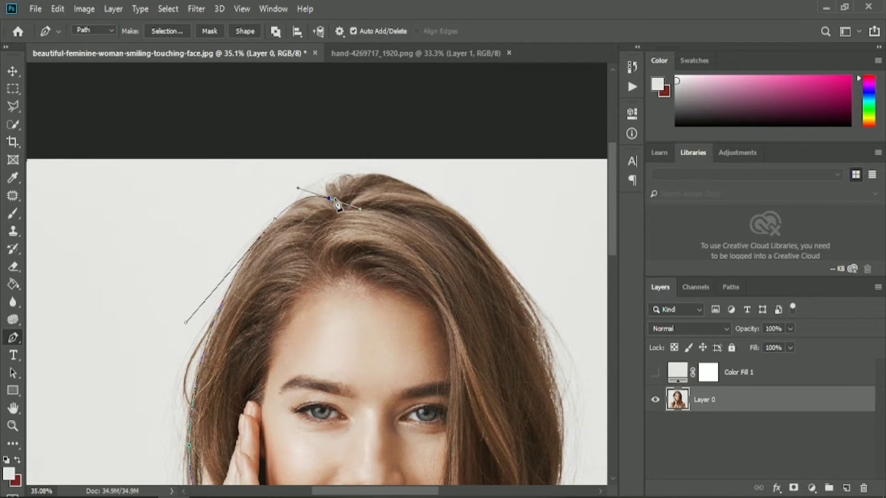
left_click(331, 199, "alt")
left_click_drag(413, 186, 415, 185)
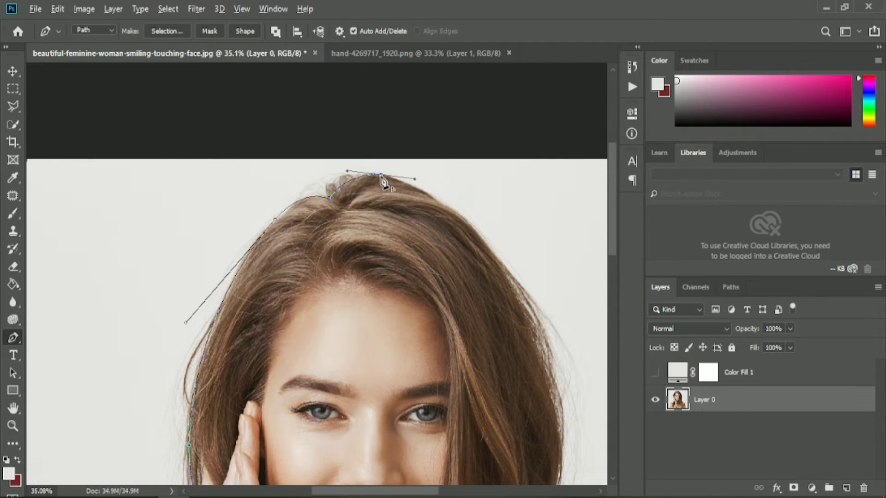
left_click_drag(511, 278, 553, 366)
left_click(510, 278, "alt")
- Continue the path down the outer hair edge on the side of the face opposite the raised hand
left_click_drag(413, 491, 436, 491)
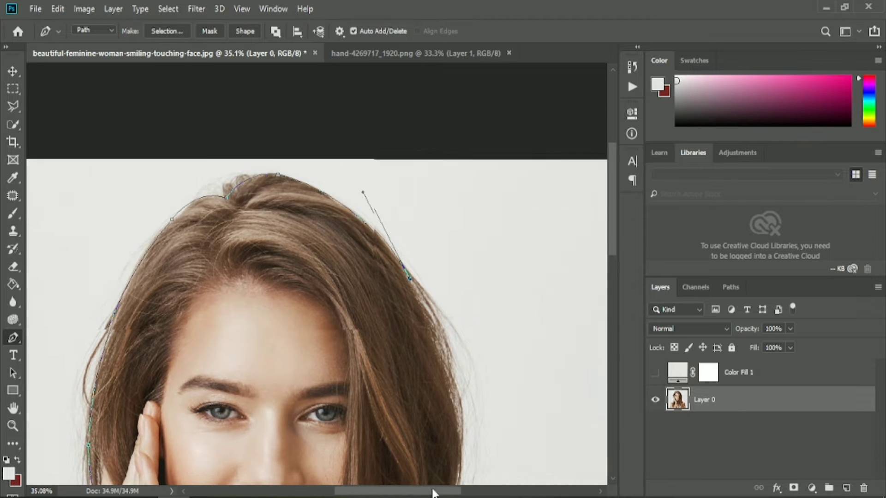
scroll(454, 406, "down", 3)
left_click_drag(460, 380, 459, 469)
left_click(462, 379, "alt")
scroll(465, 382, "down", 3)
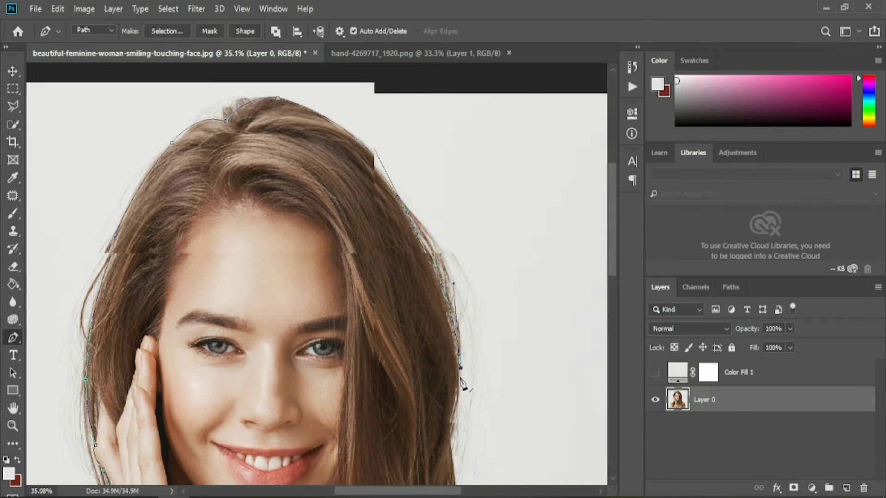
scroll(454, 342, "down", 3)
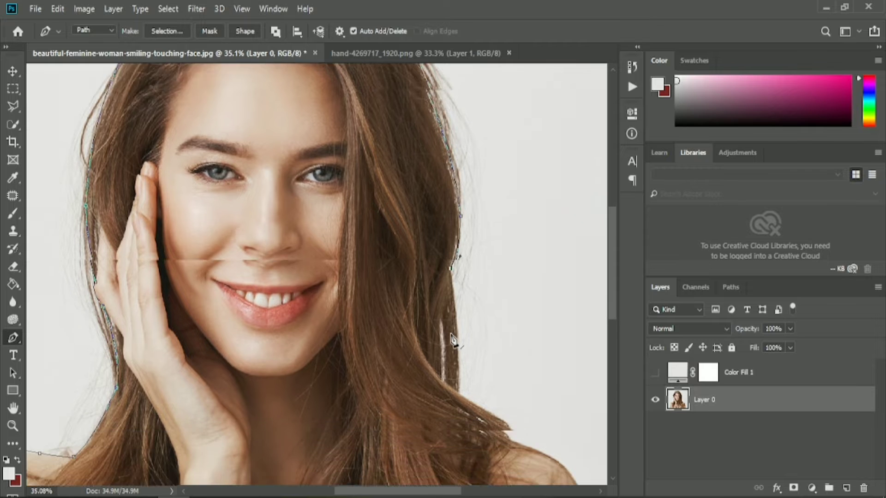
- Trace the path along the lower hair strands and onto the second shoulder, redoing the misplaced anchor point
left_click_drag(459, 350, 455, 368)
left_click_drag(509, 381, 494, 478)
scroll(512, 389, "down", 2)
scroll(489, 415, "right", 3)
key("ctrl+z")
left_click_drag(454, 333, 459, 341)
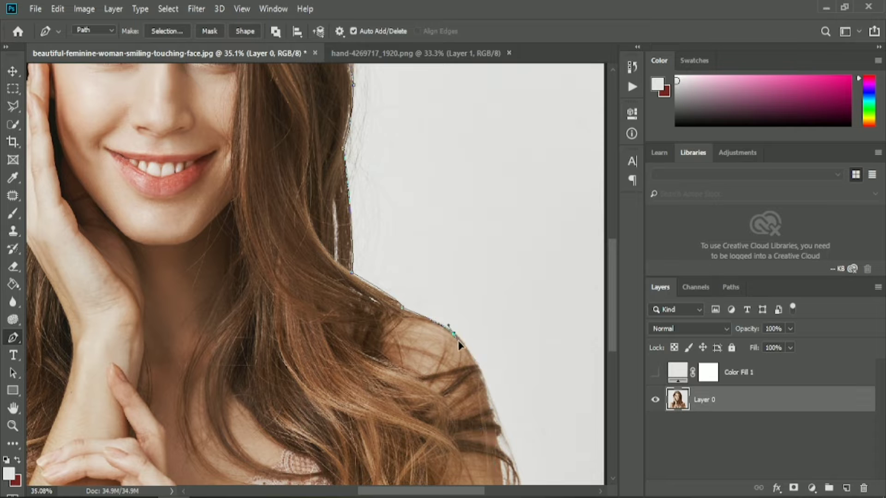
- Close the path down the second arm and along the photo's lower edge, and turn it into an anti-aliased selection feathered 0.1 pixels
left_click_drag(490, 407, 495, 458)
scroll(499, 370, "down", 3)
left_click_drag(497, 288, 501, 307)
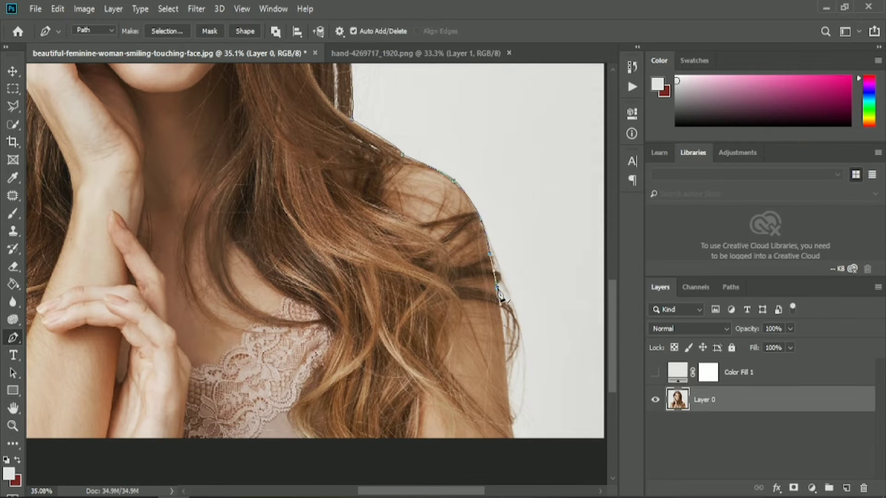
left_click_drag(514, 437, 516, 456)
left_click(514, 438, "alt")
scroll(418, 412, "down", 4)
left_click(161, 465)
left_click(170, 31)
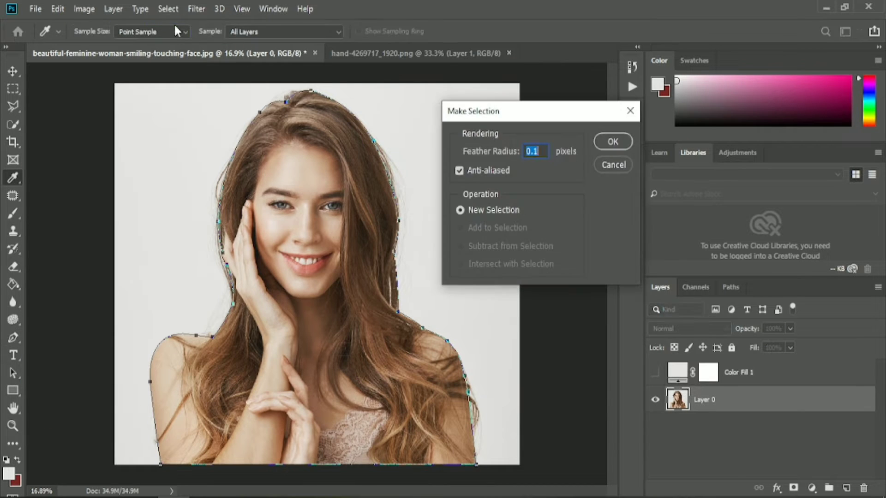
left_click(608, 139)
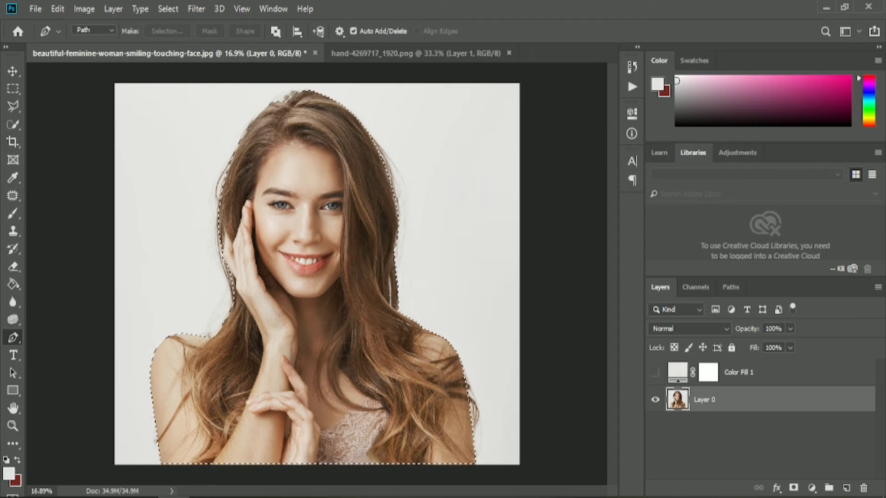
key("ctrl+shift+alt+n")
key("ctrl+z")
left_click(13, 88)
left_click(13, 72)
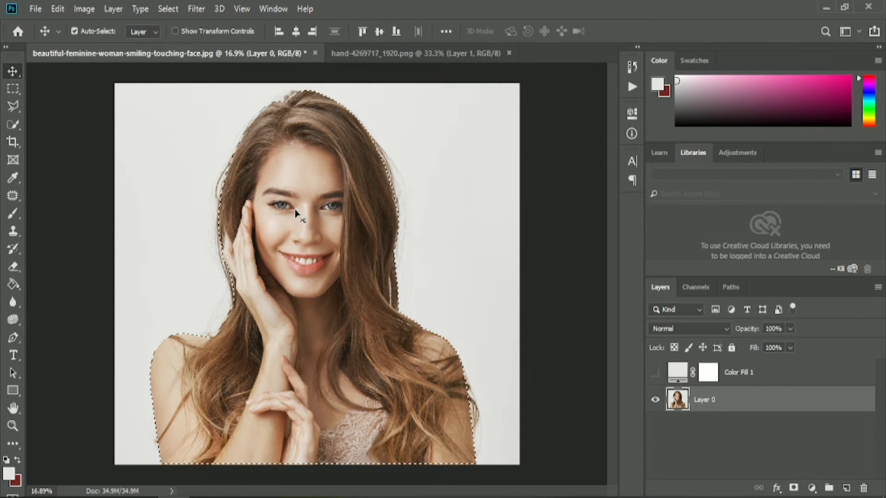
- Refine the selection's hair edges in Select and Mask using a 50 px Refine Edge Brush and apply the result
left_click(13, 88)
left_click(534, 29)
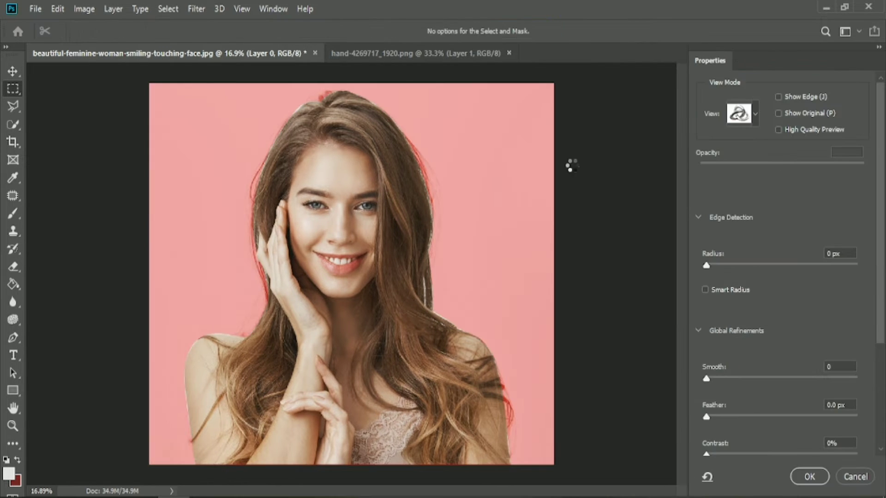
left_click(755, 116)
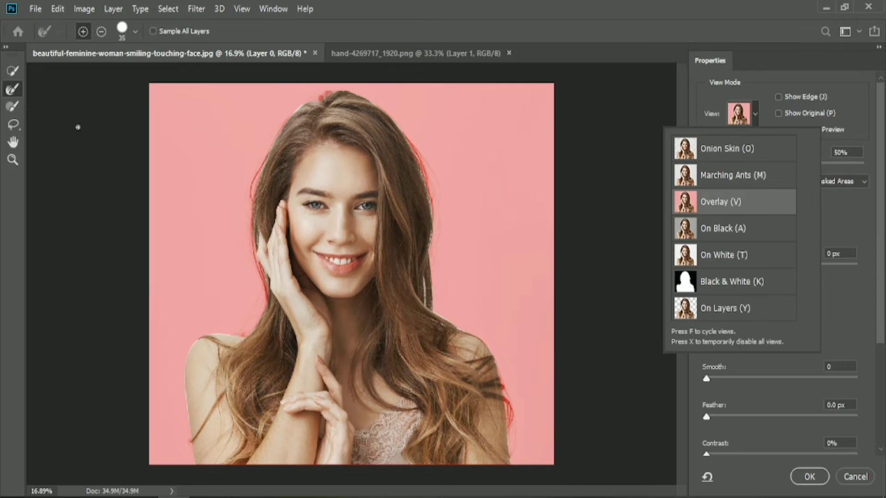
left_click(13, 90)
left_click(135, 31)
left_click(94, 71)
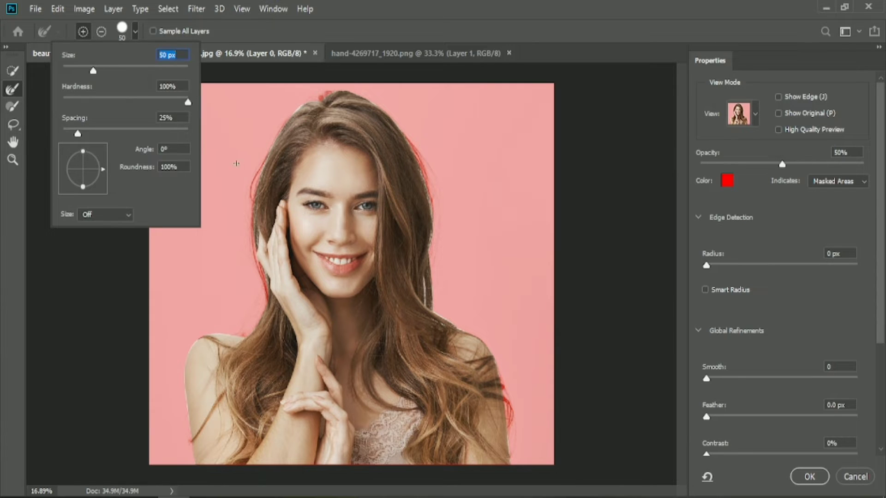
key("alt")
left_click(252, 194)
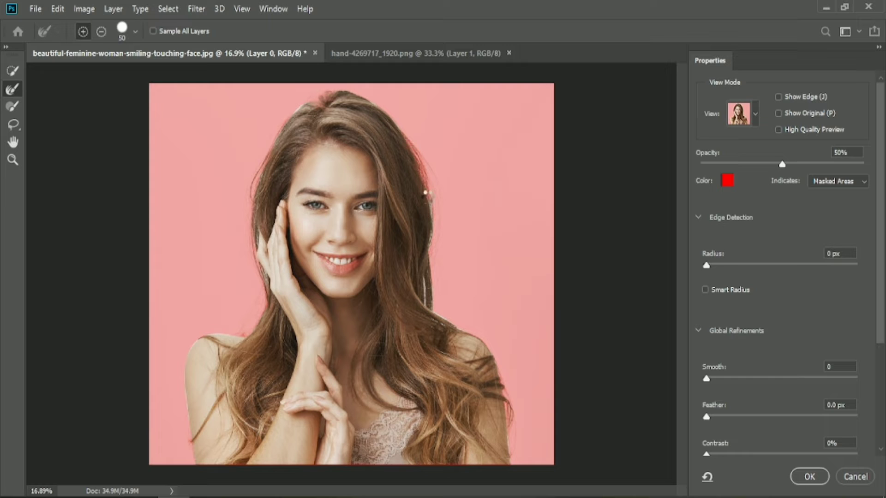
left_click(808, 477)
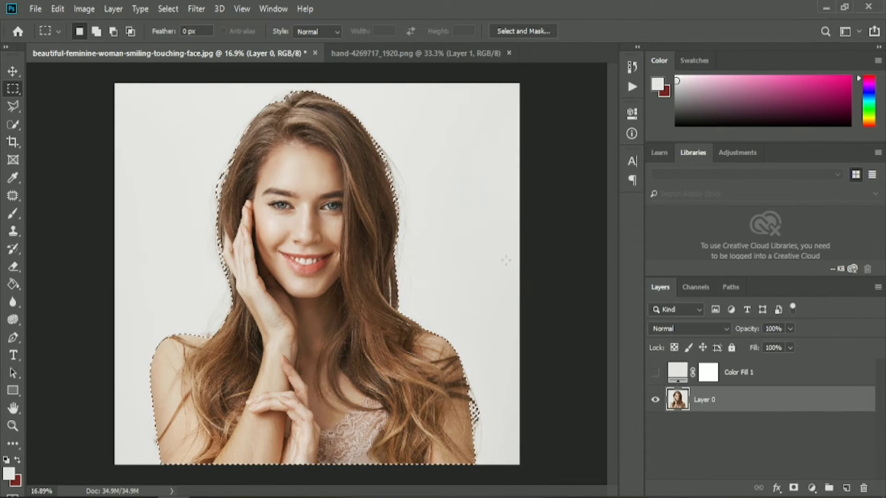
- Copy the selected woman to a new layer and place the Color Fill 1 layer, made visible, directly beneath it
key("ctrl+j")
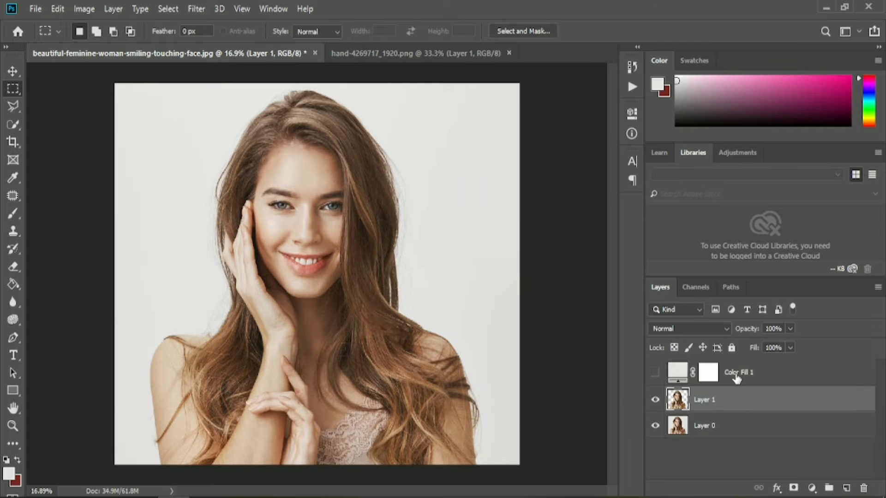
left_click_drag(736, 377, 755, 404)
left_click(656, 398)
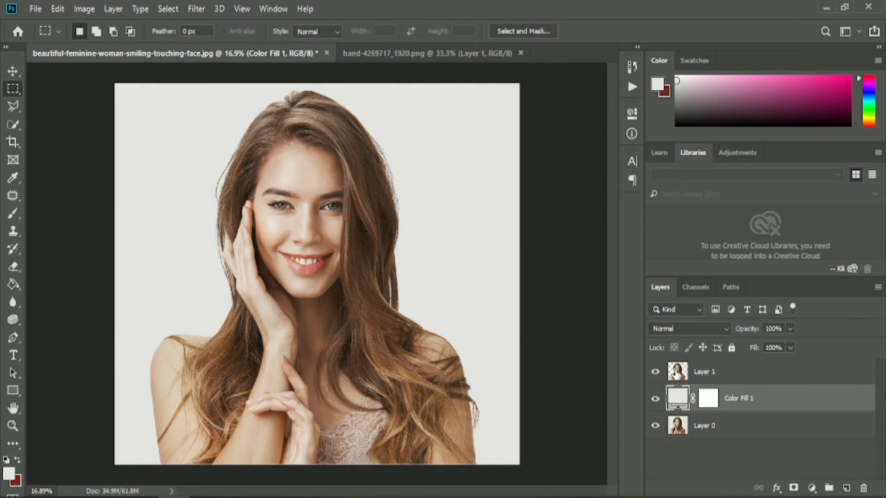
- Hide the original photo layer, keeping the cutout layer selected
left_click(677, 373)
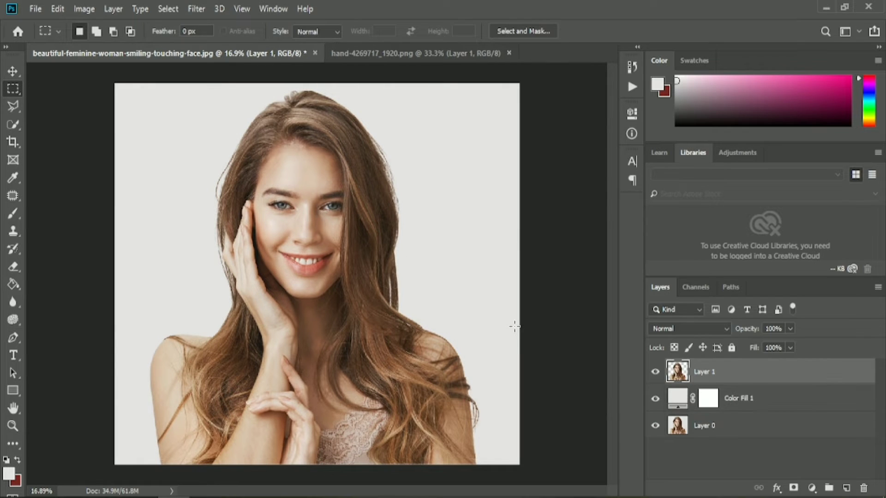
left_click(15, 75)
left_click(655, 425)
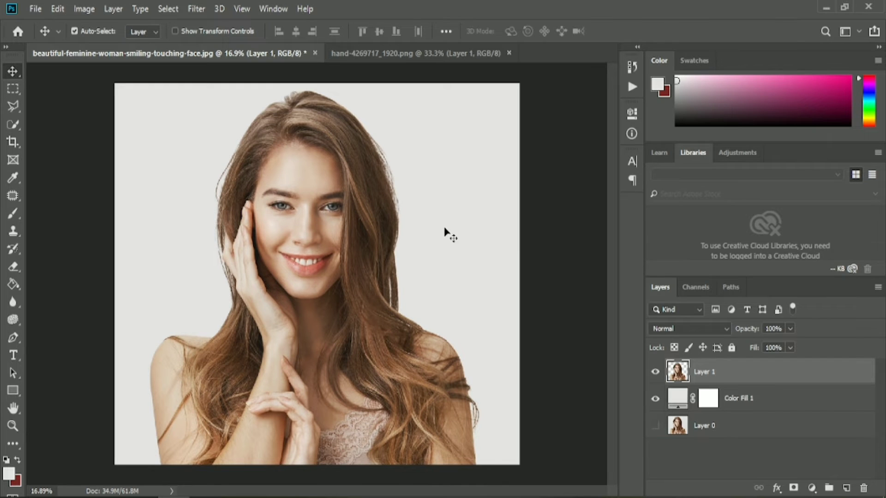
- Extend the canvas slightly above the woman's head with the Crop tool
left_click(13, 88)
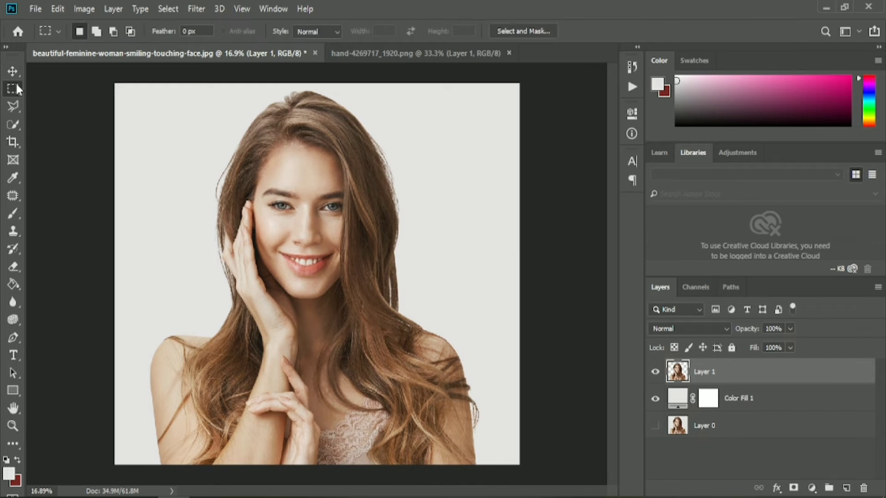
left_click(13, 72)
left_click(207, 184)
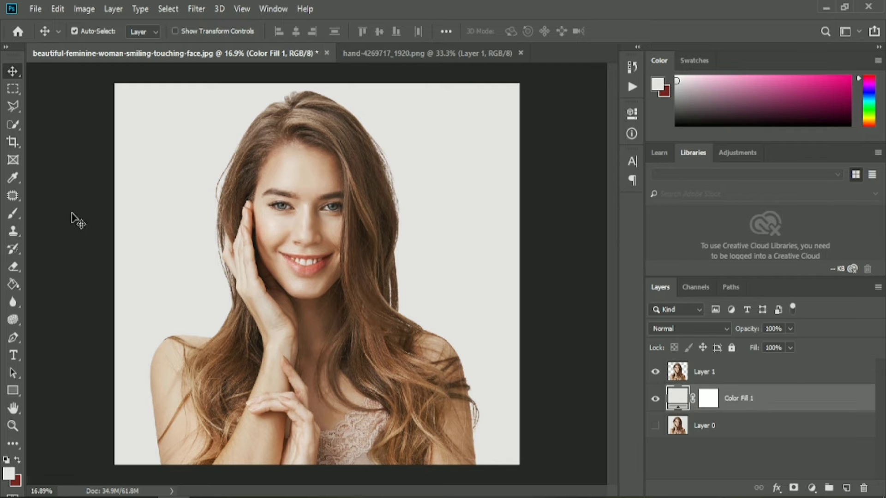
left_click(13, 142)
left_click_drag(317, 84, 317, 76)
left_click(679, 32)
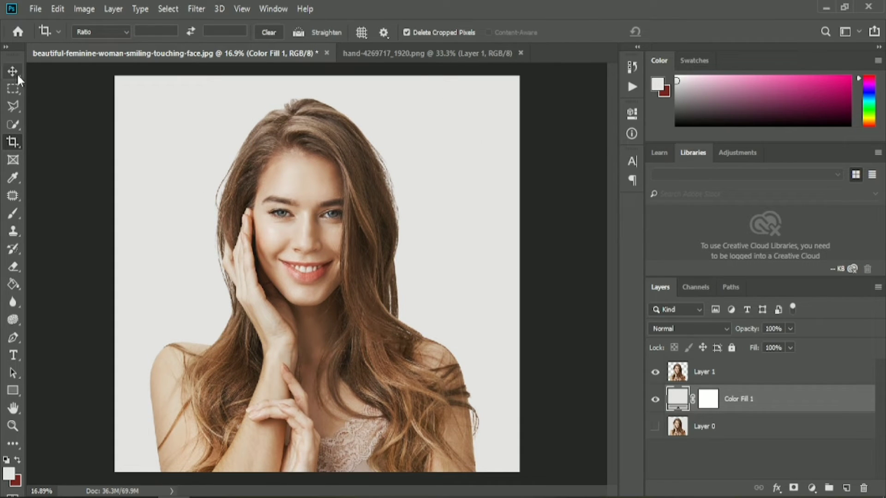
- Cut the top of the woman's head, down to the forehead, from Layer 1 onto a new layer using a rectangular selection and hide it
left_click(13, 89)
left_click(685, 372)
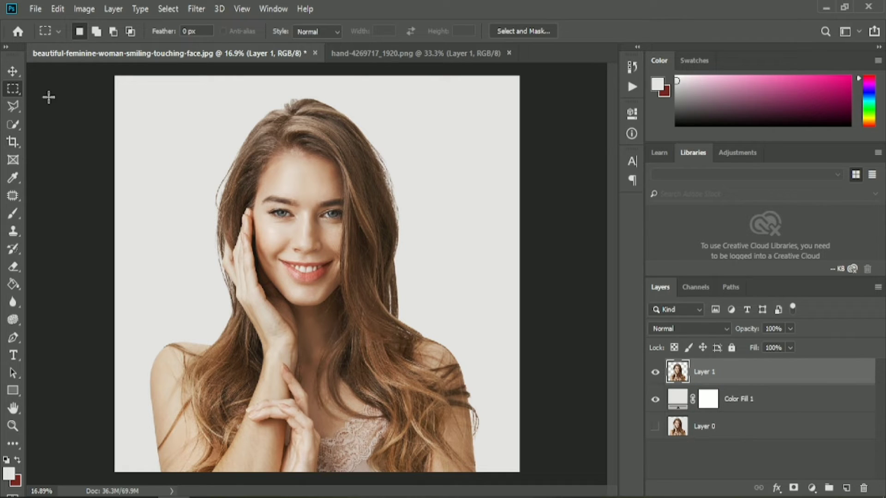
left_click_drag(111, 89, 485, 183)
right_click(426, 114)
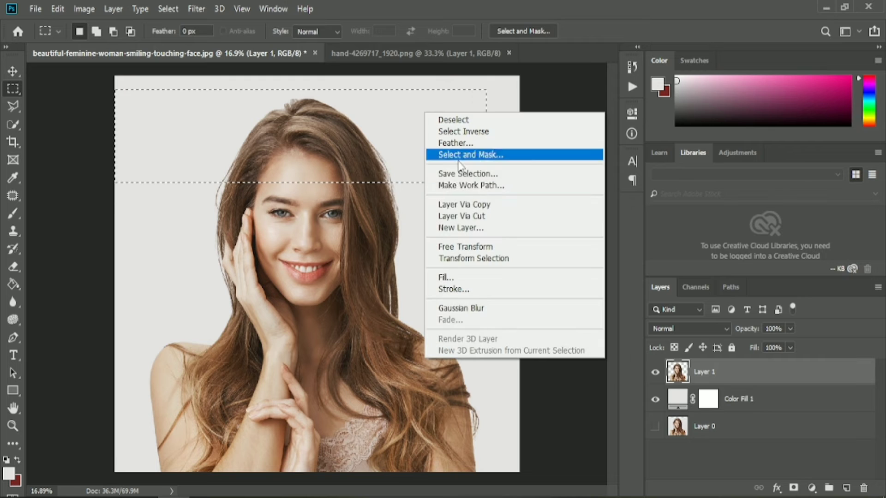
left_click(496, 223)
left_click(654, 372)
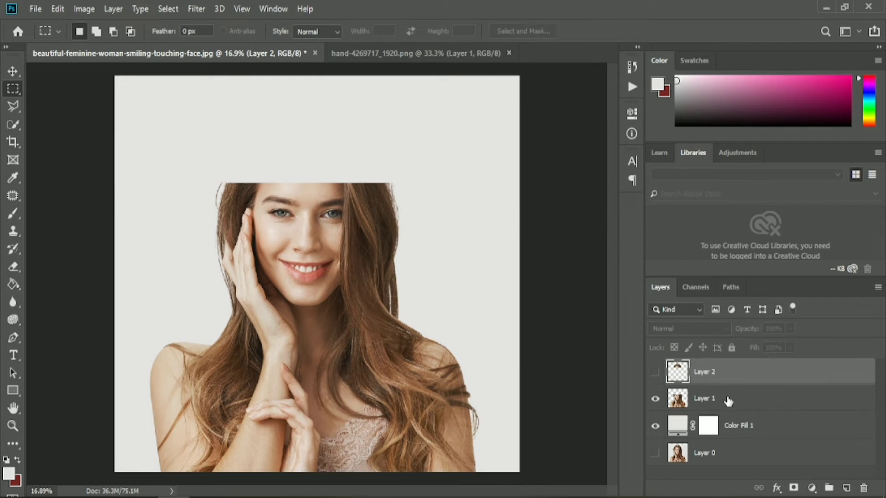
- Cut a rectangular strip across the eyes from Layer 1 onto its own layer and hide that layer
left_click_drag(181, 160, 420, 236)
right_click(393, 193)
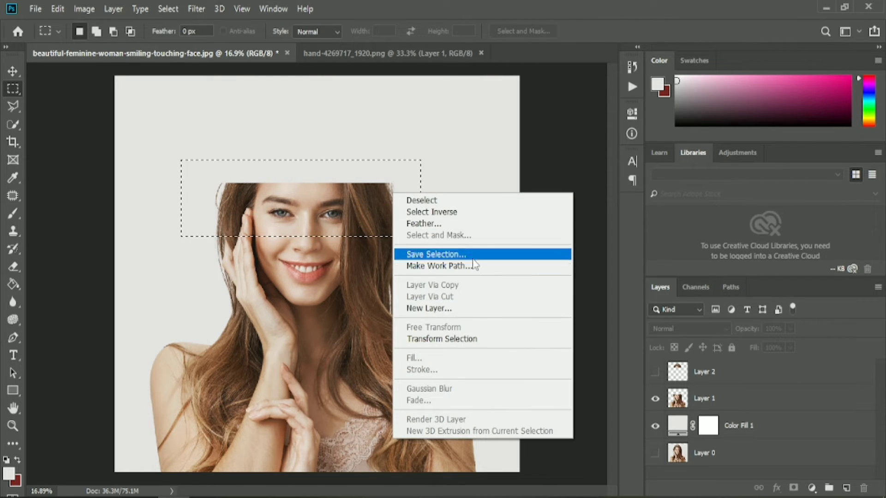
right_click(332, 206)
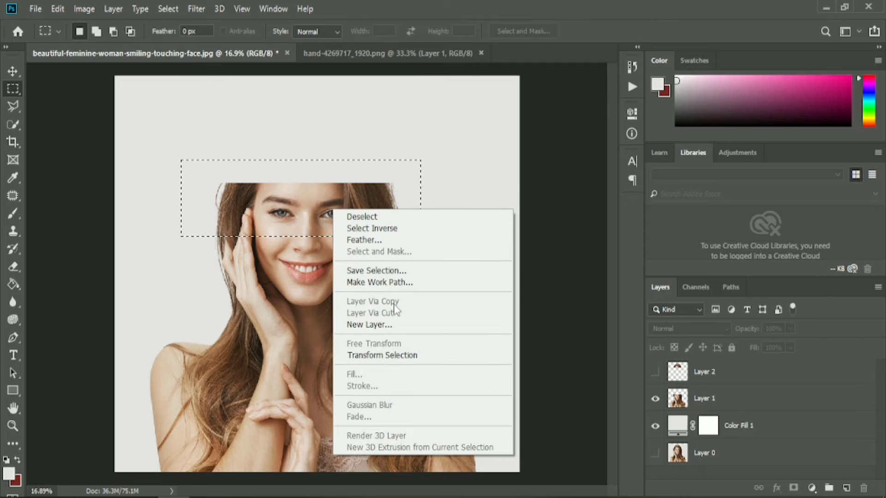
left_click(698, 400)
left_click(704, 405)
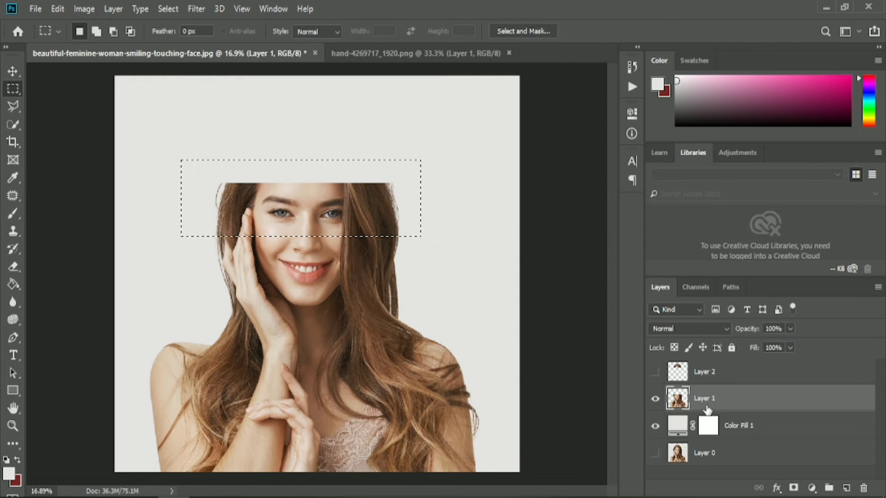
right_click(400, 194)
left_click(457, 297)
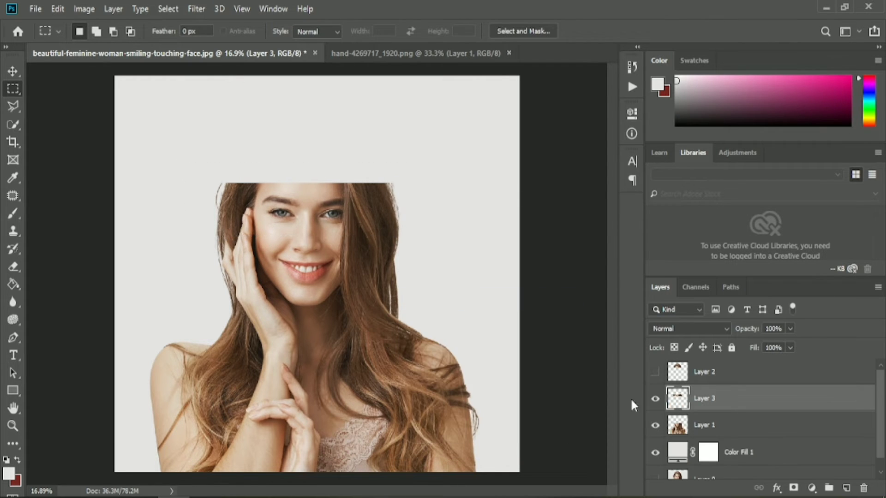
left_click(655, 398)
- Cut a rectangular strip across the mouth from Layer 1 onto its own layer and hide that layer
left_click(663, 431)
left_click_drag(166, 228, 418, 289)
right_click(382, 266)
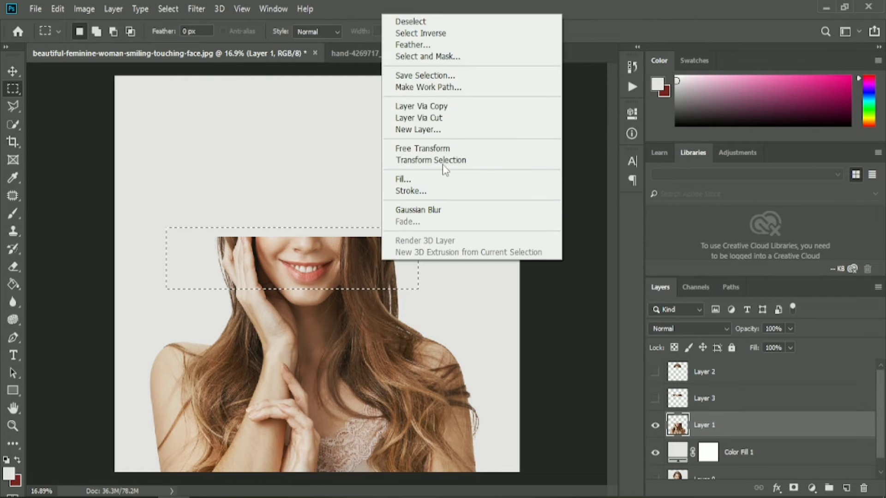
left_click(456, 117)
left_click(655, 425)
- Cut a rectangular strip across the chin and neck from Layer 1 onto its own layer and show all the slice layers
left_click(677, 462)
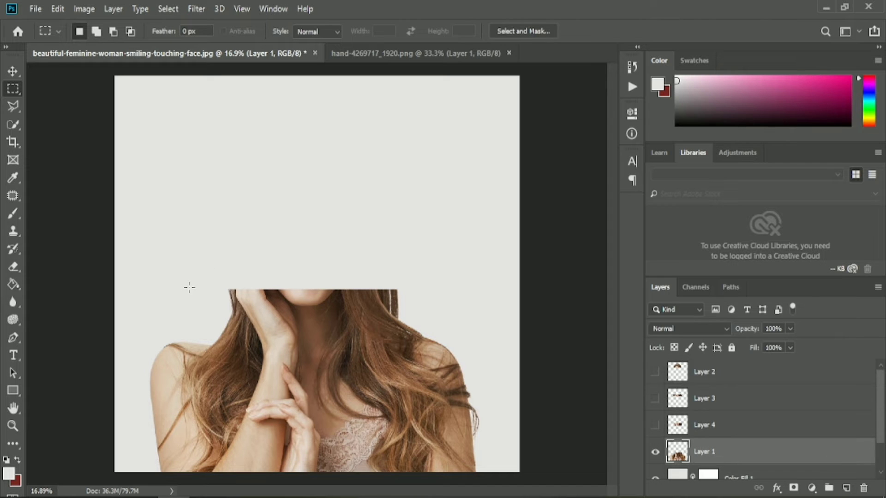
left_click_drag(179, 285, 441, 338)
right_click(397, 340)
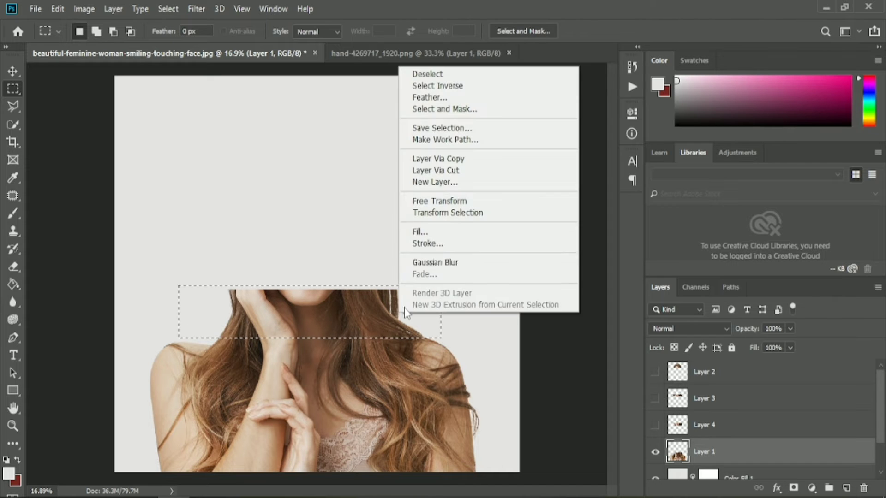
left_click(462, 169)
left_click_drag(653, 428, 655, 372)
- Shift the eye slice to the left and the chin-and-neck slice to the right with the Move tool
left_click(13, 71)
left_click(305, 215)
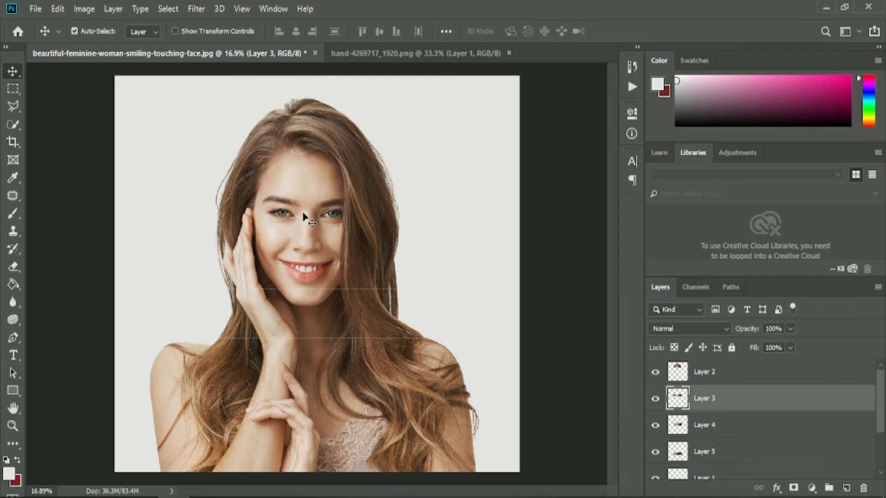
left_click_drag(303, 213, 278, 213)
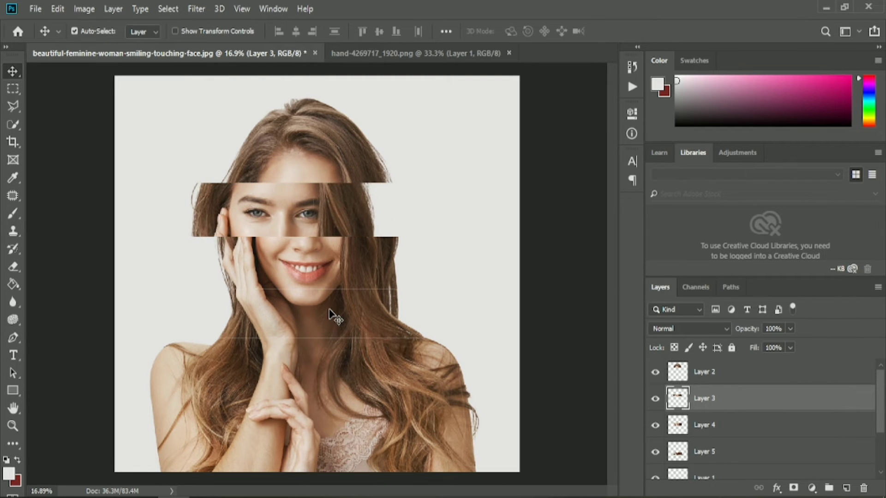
left_click_drag(327, 310, 355, 312)
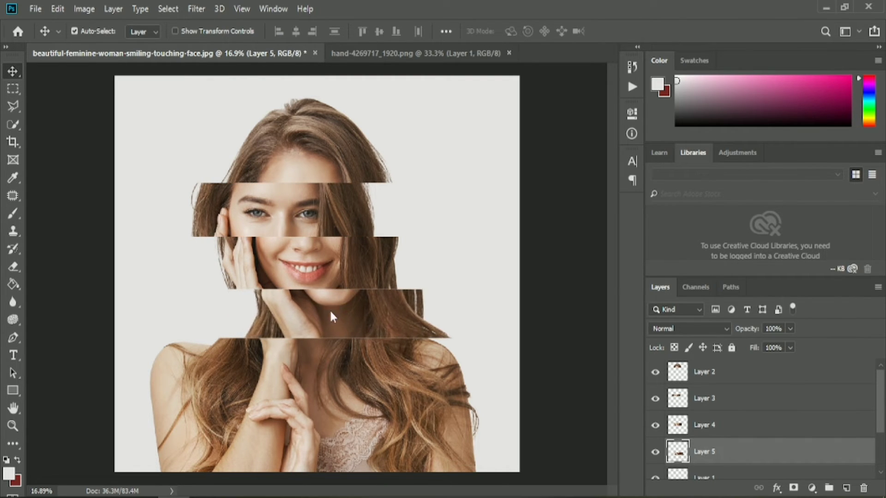
- Nudge the neck, mouth, eye and head-top slices vertically to close the thin gaps between them
left_click(349, 382)
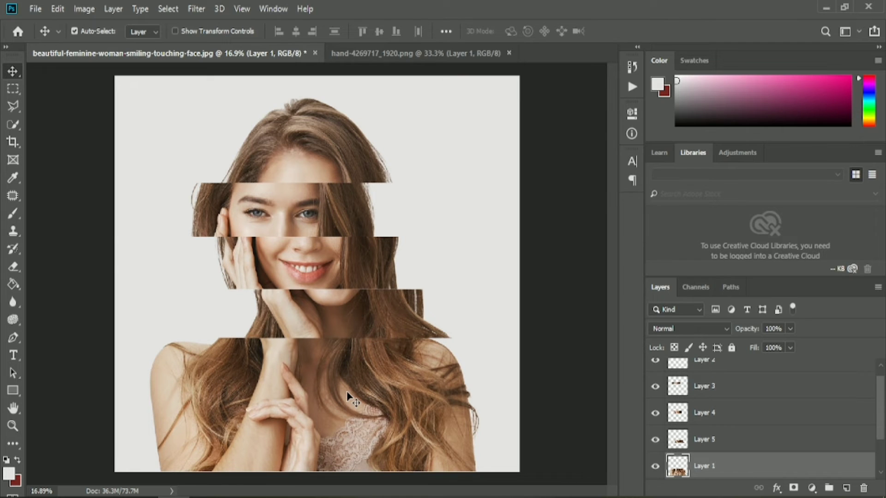
left_click(355, 322)
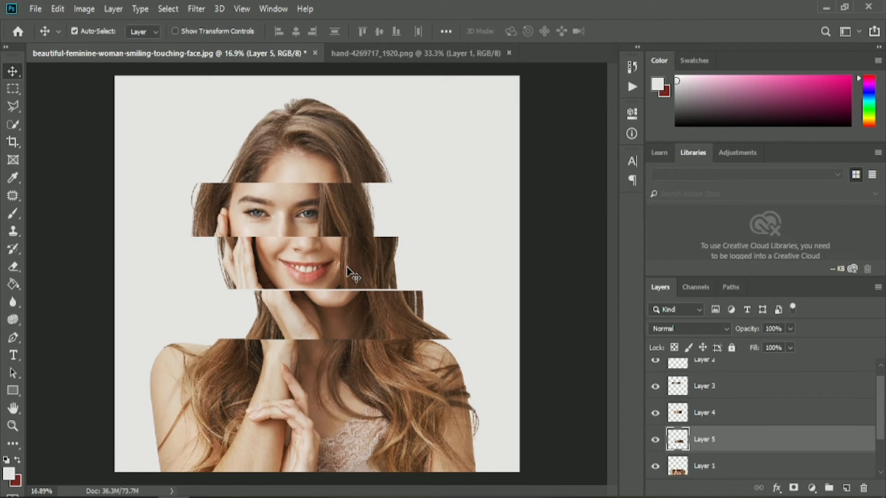
left_click(351, 273)
left_click(348, 300)
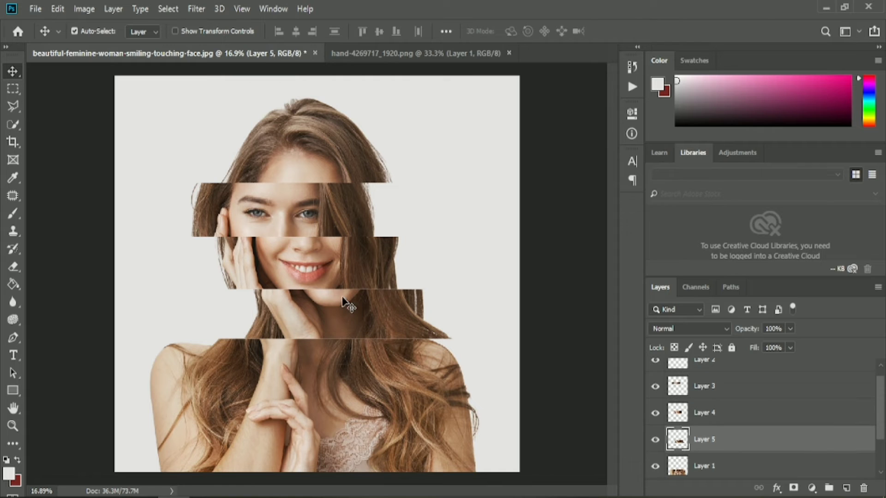
left_click(341, 266)
left_click(255, 210)
left_click(323, 162)
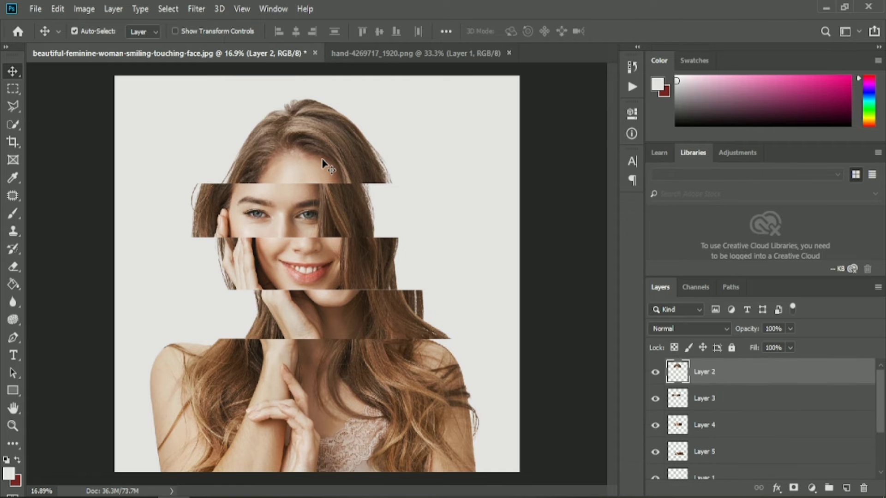
- Move the chin-and-neck slice farther right and the eye slice farther left to exaggerate the offset
left_click(365, 317)
left_click_drag(366, 323, 377, 323)
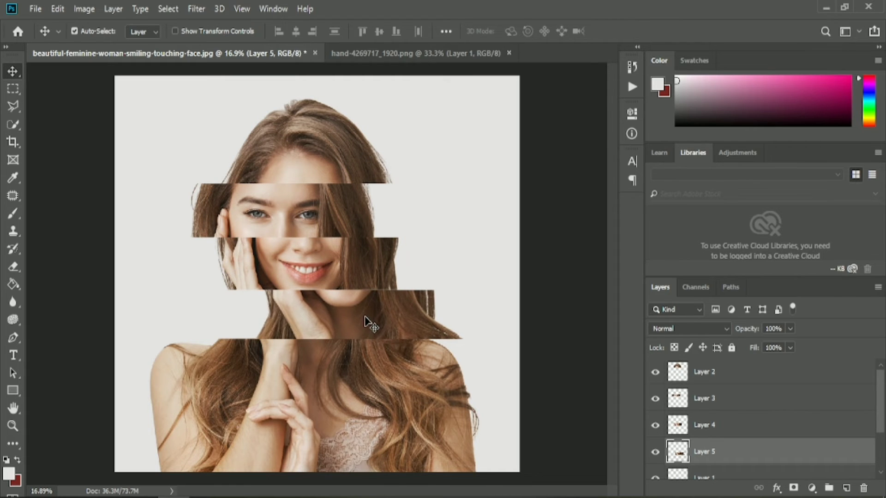
left_click(246, 213)
key("shift+Left")
key("shift+Left")
key("shift+Left")
key("shift+Left")
key("shift+Left")
key("shift+Left")
key("shift+Left")
key("shift+Left")
key("shift+Left")
key("shift+Left")
key("shift+Left")
key("shift+Left")
key("shift+Left")
key("shift+Left")
key("shift+Left")
key("shift+Left")
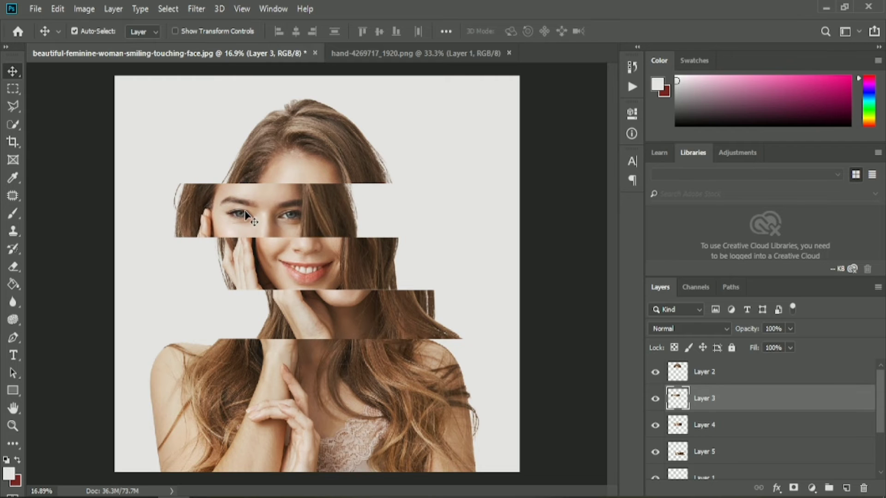
- Fine-tune the offsets, moving the eye slice slightly more left and the chin-and-neck slice slightly more right
left_click(281, 136)
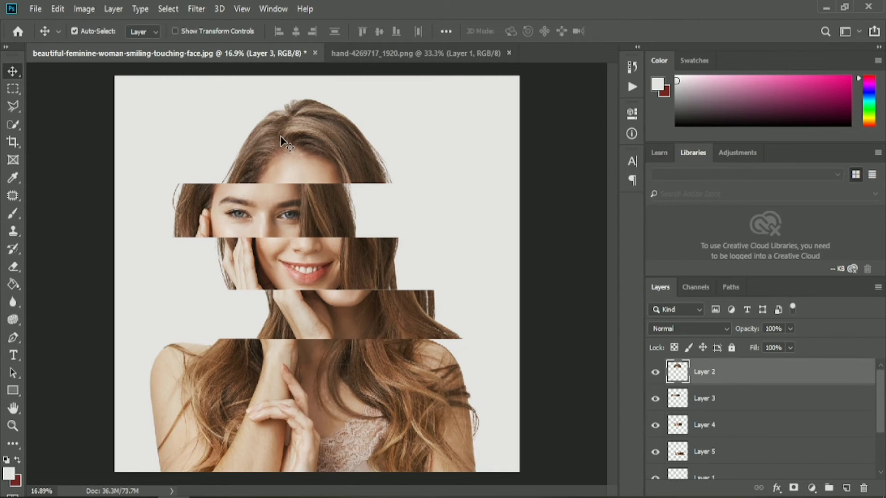
left_click(328, 271)
left_click(336, 402)
left_click_drag(237, 215, 235, 215)
left_click_drag(336, 329, 340, 331)
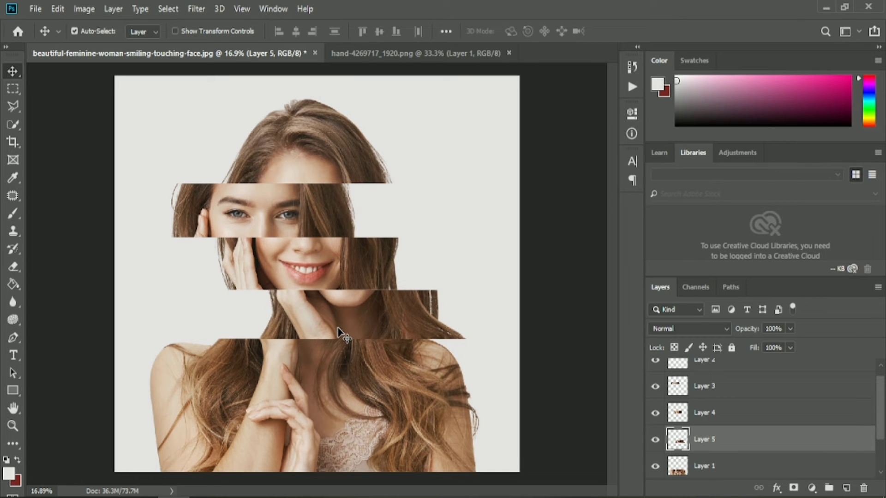
- Bring the hand from hand-4269717_1920.png into the portrait document and place its layer at the top of the stack
left_click(427, 174)
left_click(405, 54)
left_click_drag(381, 268, 467, 309)
left_click_drag(692, 463, 694, 365)
scroll(725, 400, "up", 2)
left_click_drag(732, 425, 730, 367)
- Position the hand at the right of the eye slice so its fingertip touches the edge of the hair
left_click_drag(491, 292, 478, 223)
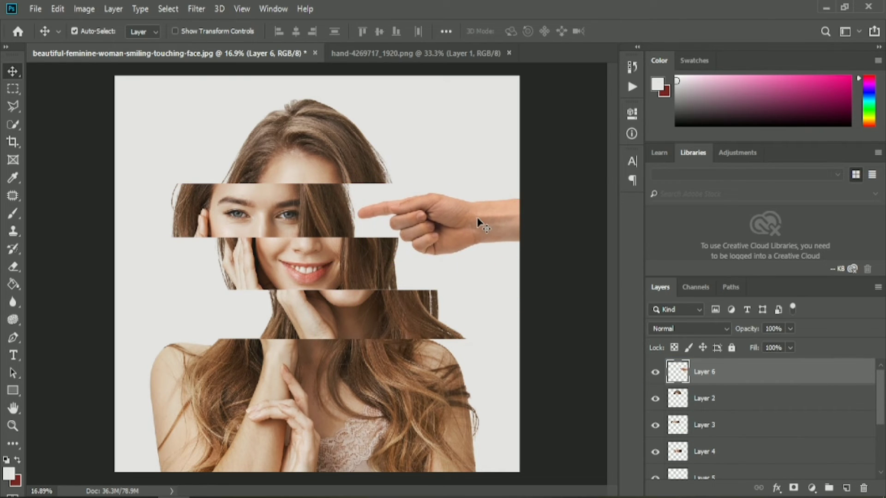
key("shift+Up")
key("shift+Up")
key("shift+Up")
key("shift+Left")
key("shift+Left")
key("shift+Left")
key("shift+Left")
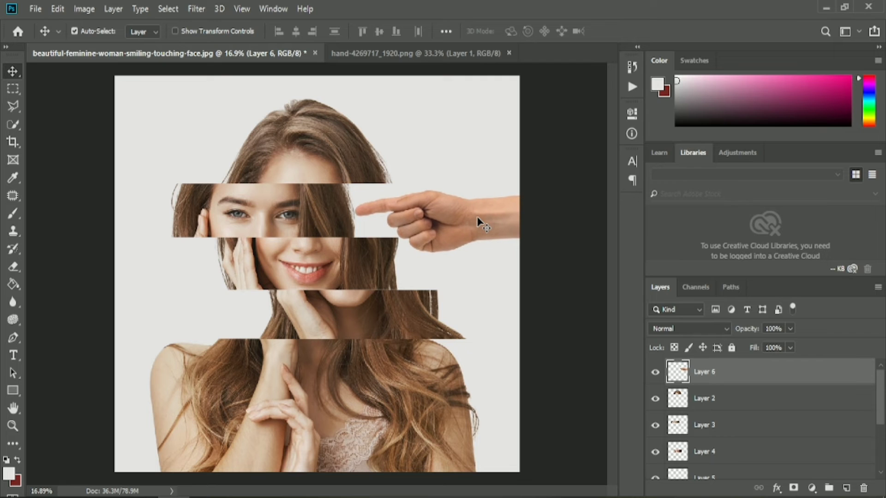
key("shift+Left")
key("shift+Left")
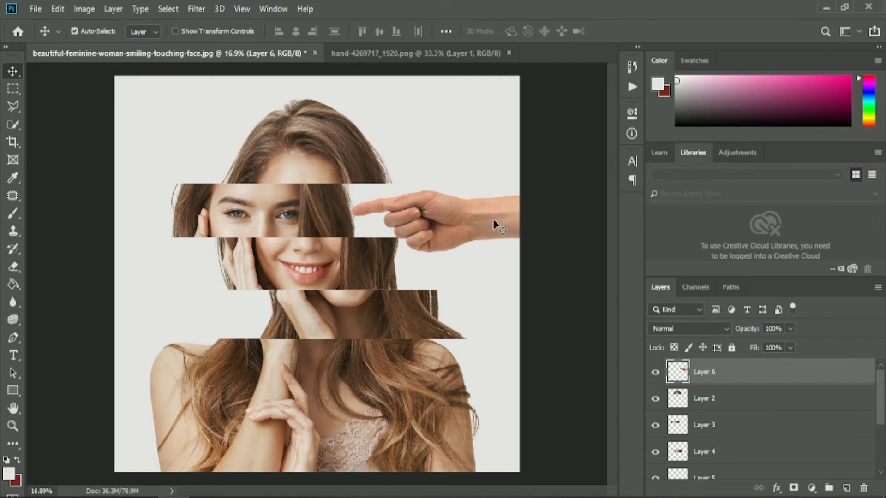
- Place Layer 3 above the hand layer and nudge the hand slightly upward
left_click_drag(723, 430, 726, 368)
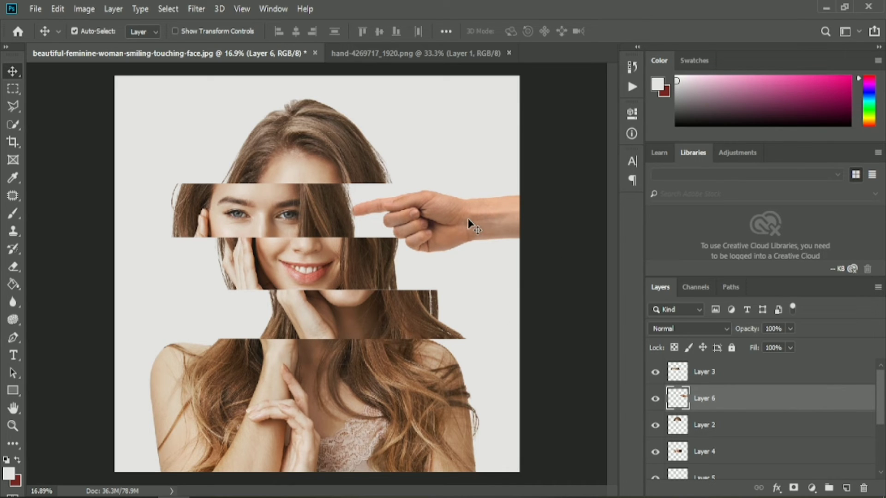
key("shift+Up")
key("shift+Up")
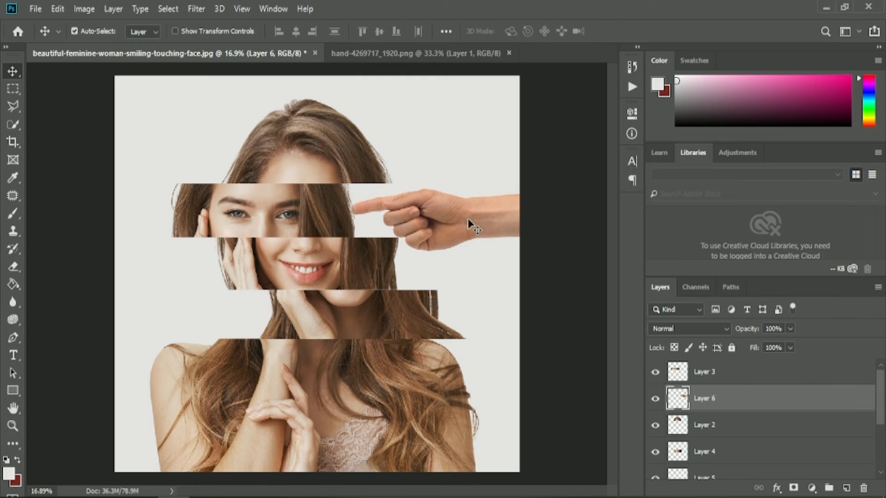
key("shift+Down")
key("shift+Up")
key("shift+Up")
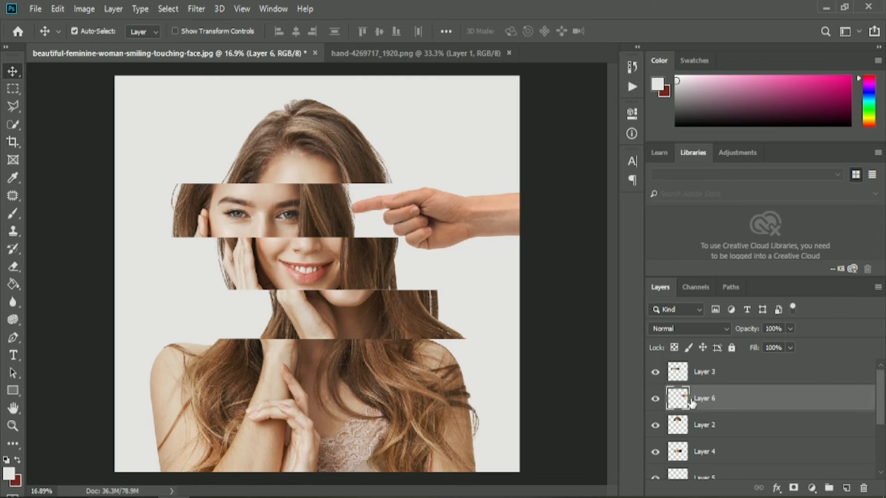
- Duplicate the hand layer and move the copy to the left side, over the chin-and-neck slice
key("ctrl+j")
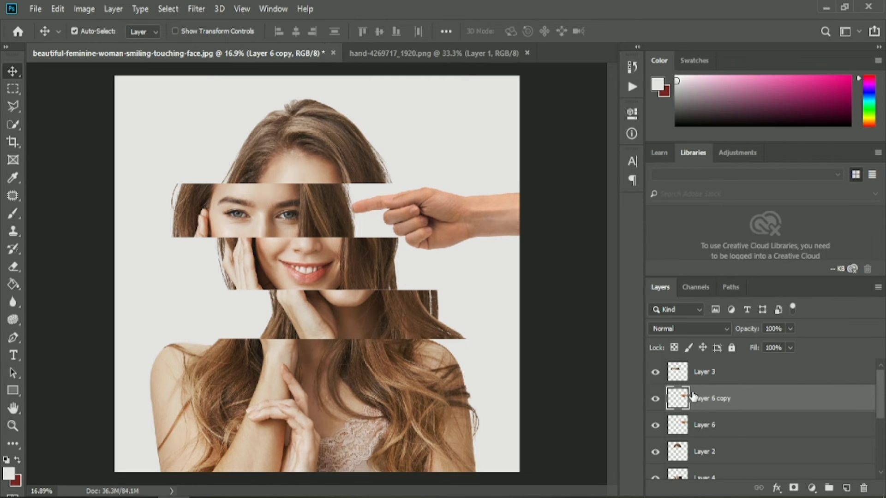
left_click_drag(478, 227, 256, 309)
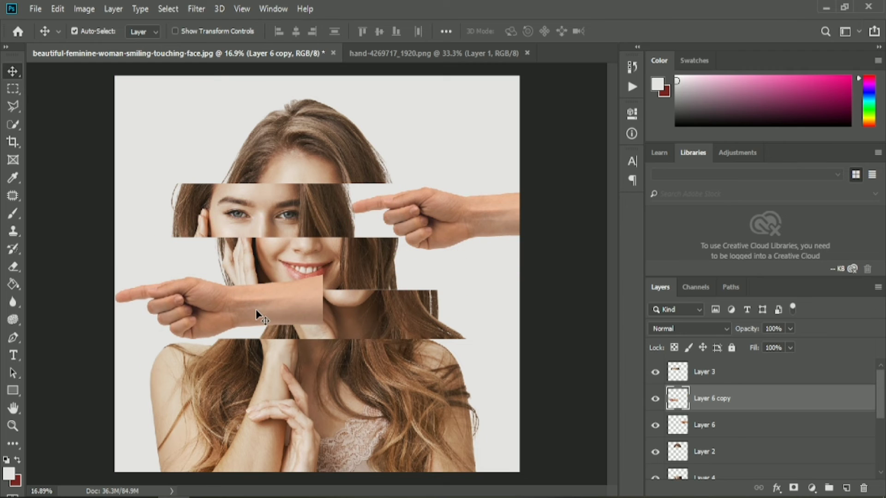
left_click(13, 89)
right_click(227, 308)
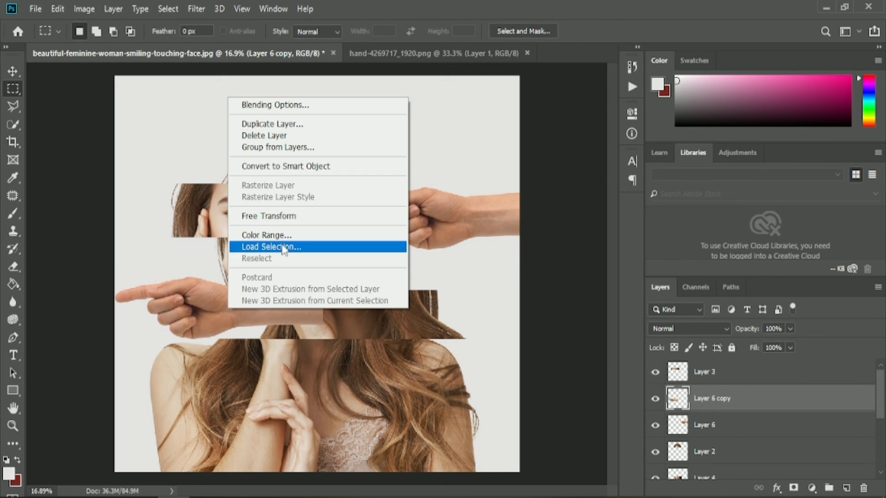
left_click(209, 295)
right_click(206, 300)
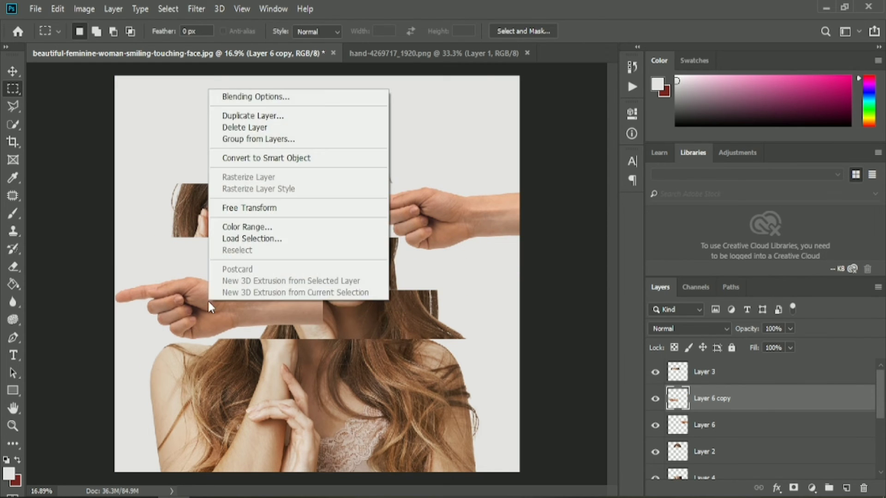
left_click(208, 300)
- Free-transform the copied hand by tilting it 6.21° clockwise and rotating it another 180° so the finger points right
left_click(12, 124)
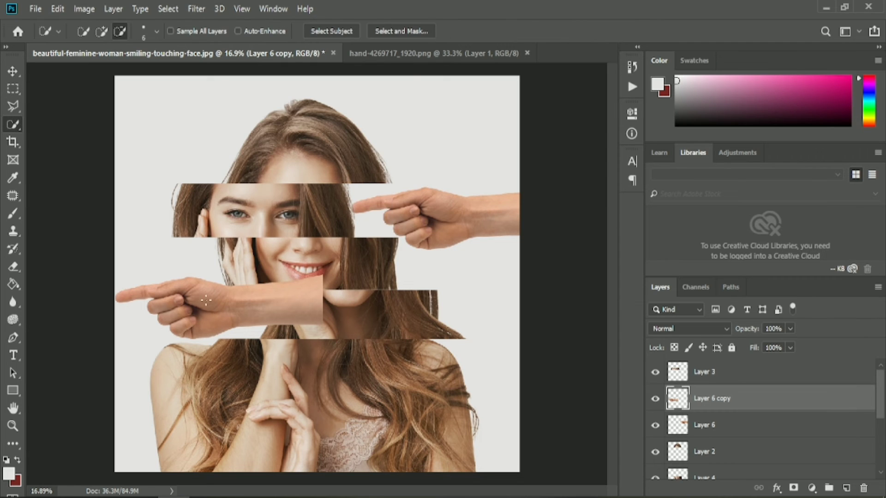
right_click(212, 306)
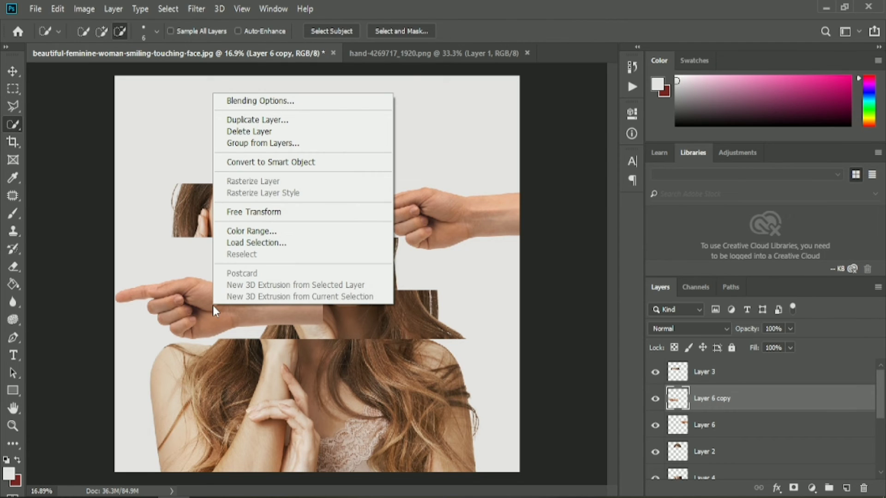
left_click(271, 212)
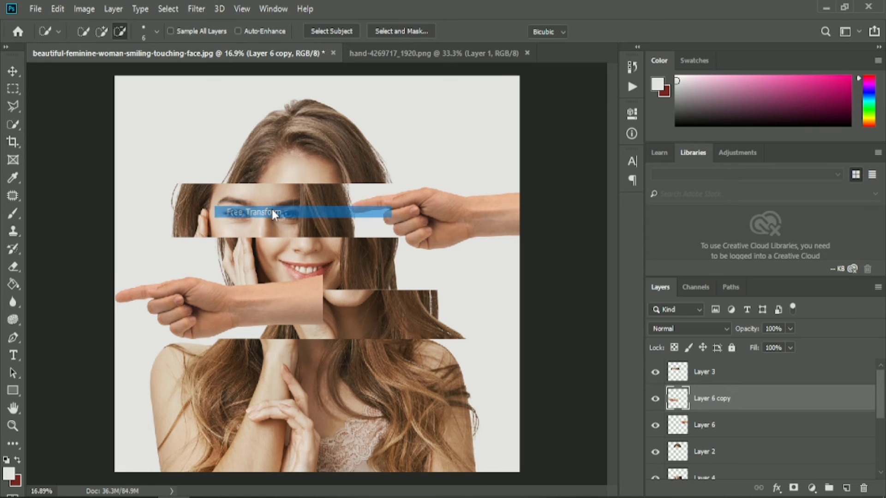
left_click_drag(332, 349, 335, 336)
right_click(292, 328)
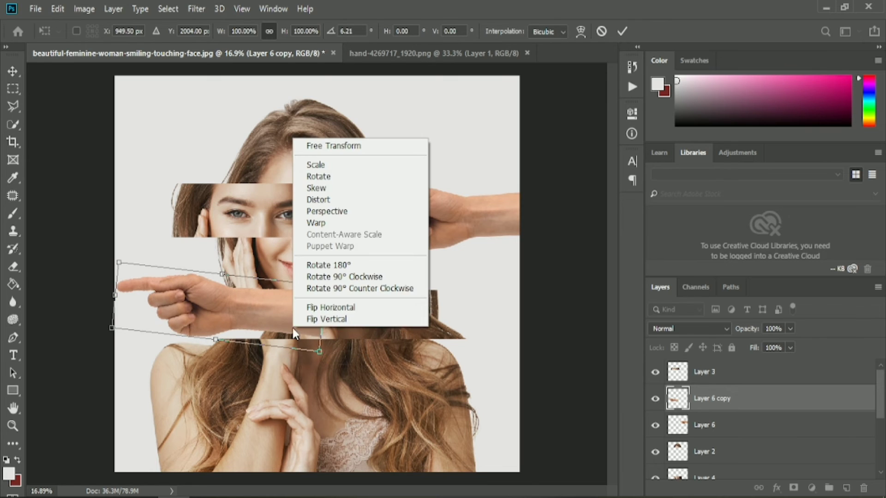
left_click(314, 319)
right_click(296, 306)
left_click(333, 474)
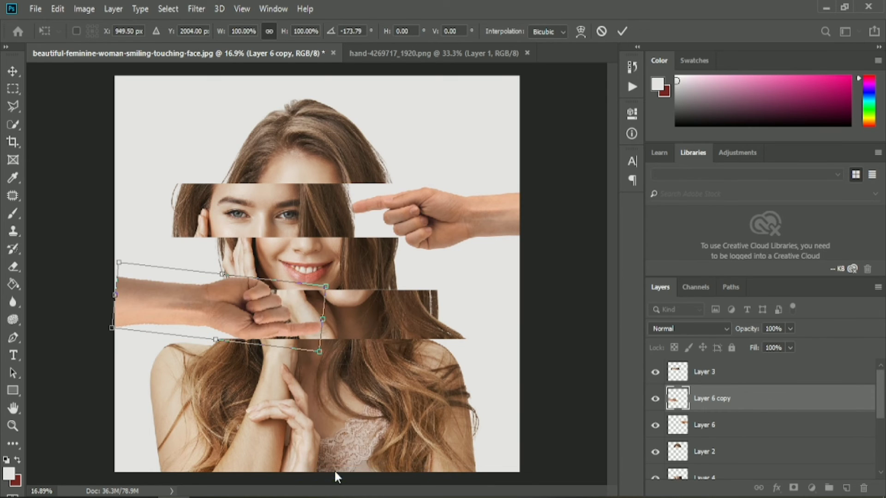
- Flip the hand copy vertically and place it at the canvas's left edge with its fingertip at the chin-and-neck slice
right_click(238, 312)
left_click(261, 304)
left_click_drag(257, 311, 193, 334)
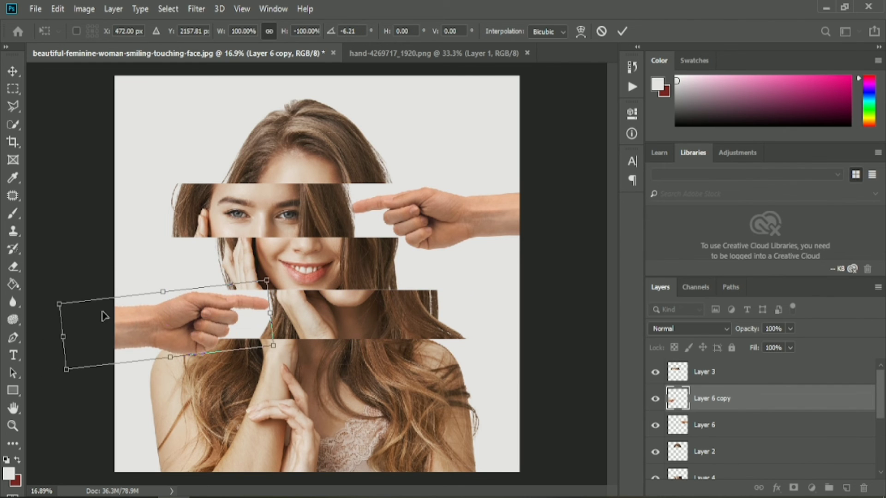
- Scale the left hand proportionally to 75.98% with its wrist meeting the canvas edge and its fingertip against the hair, and apply the transform
left_click_drag(61, 305, 82, 307)
left_click_drag(183, 327, 201, 317)
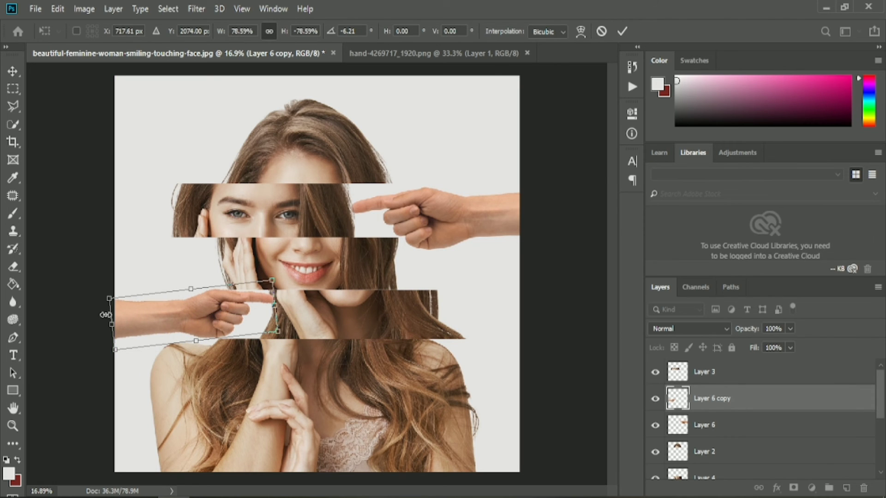
left_click_drag(109, 299, 107, 323)
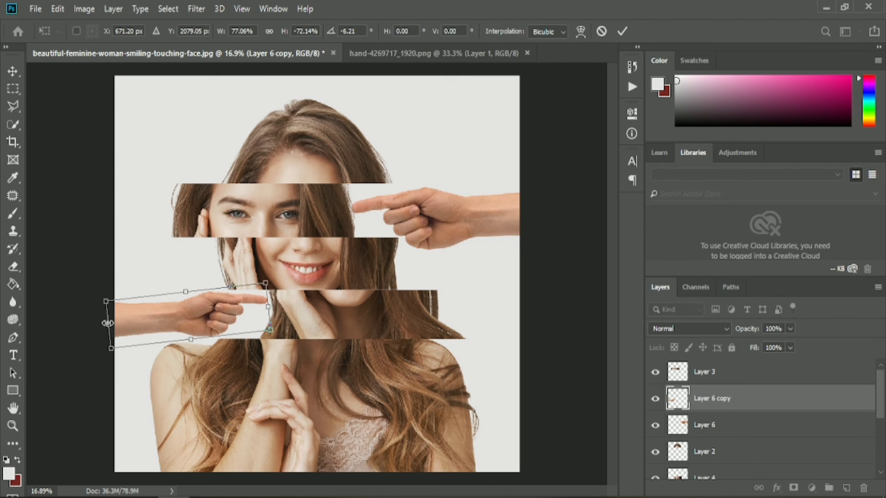
key("ctrl+z")
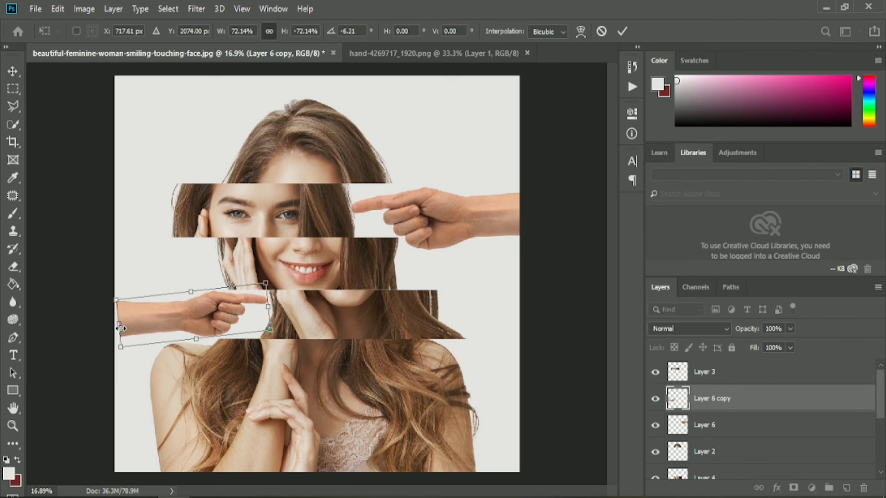
left_click_drag(119, 326, 112, 326)
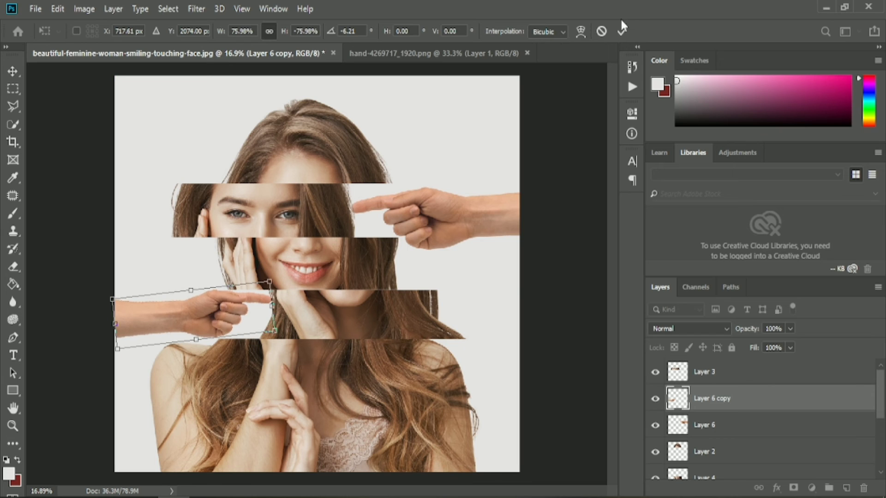
key("Return")
- Nudge the left hand slightly downward beside the chin-and-neck slice
key("w")
key("v")
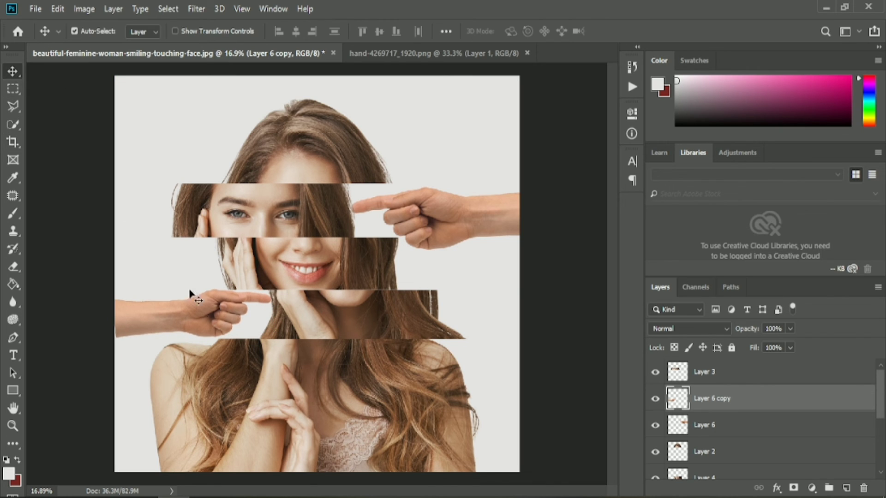
key("shift+Down")
key("shift+Down")
key("shift+Down")
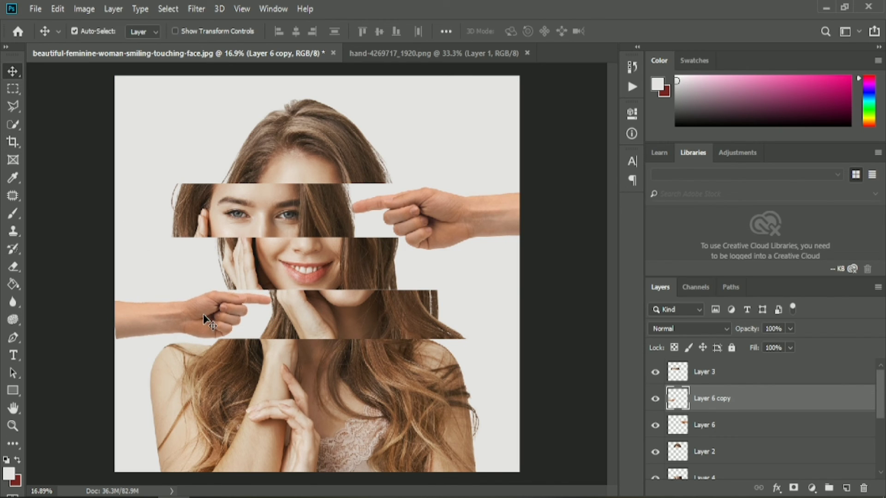
- Crop a narrow strip off both sides of the canvas to trim the cut edge of the left wrist
left_click(156, 265)
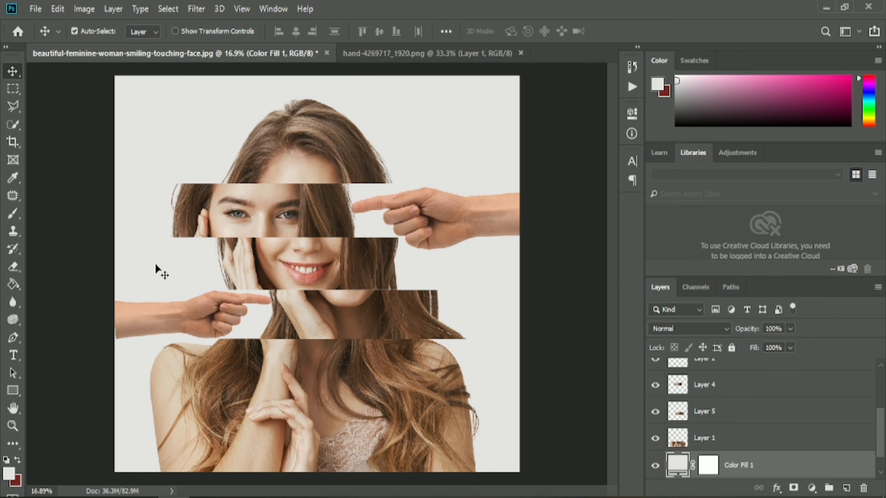
key("c")
left_click_drag(116, 277, 119, 273)
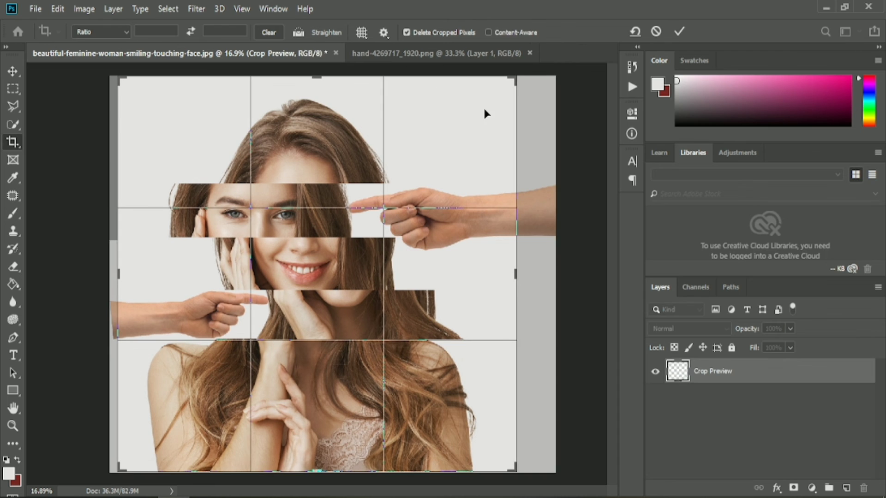
left_click(679, 31)
left_click(14, 73)
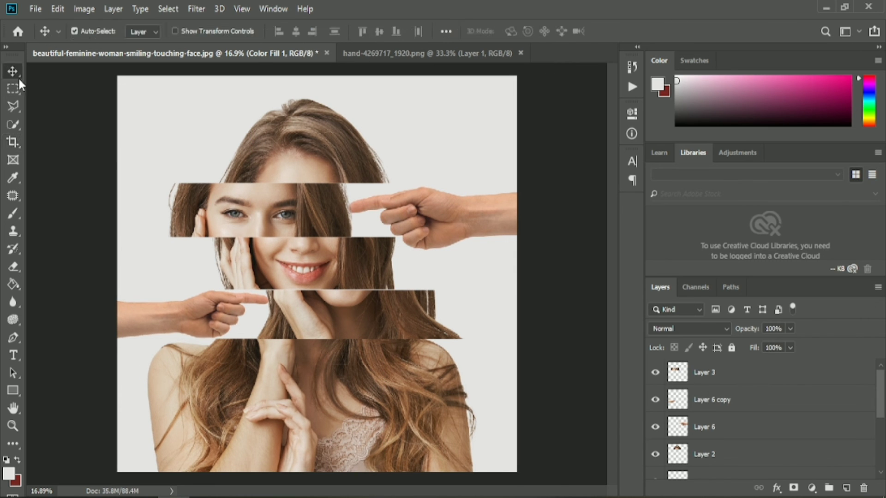
- Nudge the mouth slice and the eye slice slightly downward, and select the forehead slice's layer
left_click(348, 280)
key("Down")
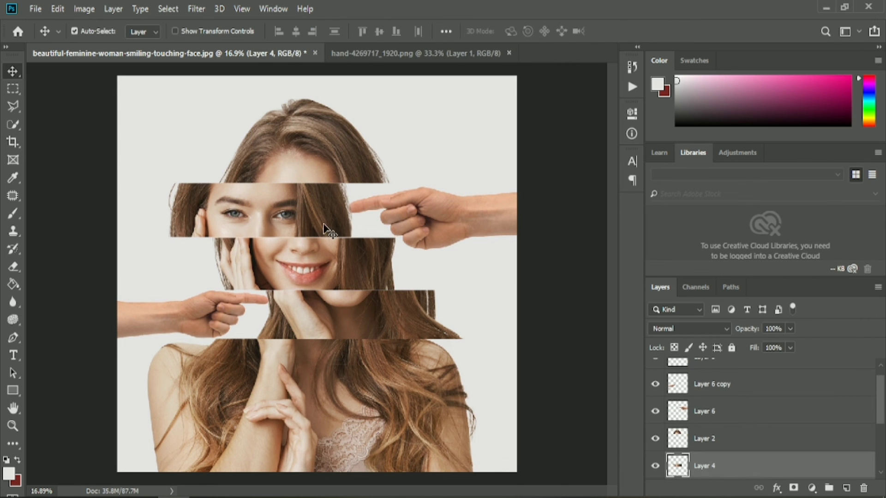
left_click(323, 222)
key("Down")
left_click(329, 159)
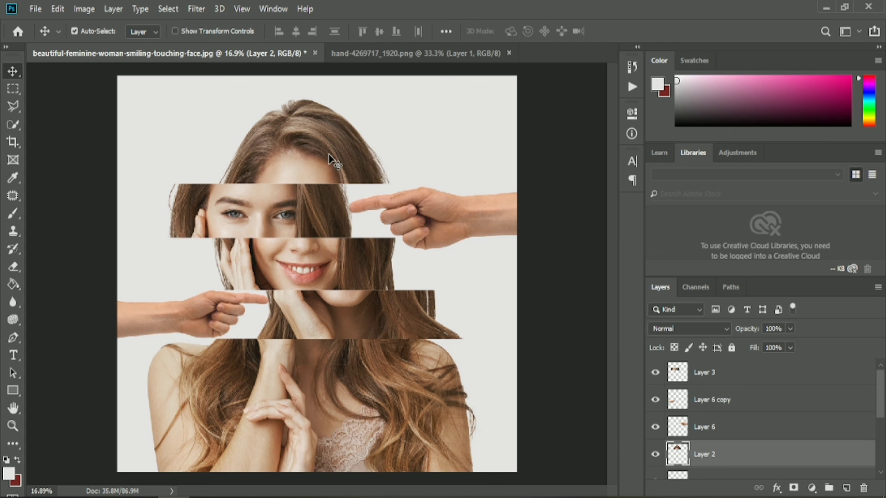
- Nudge the right hand slightly up and the left hand slightly left, and leave all layers deselected
left_click(206, 318)
scroll(210, 321, "up", 3)
left_click(526, 169)
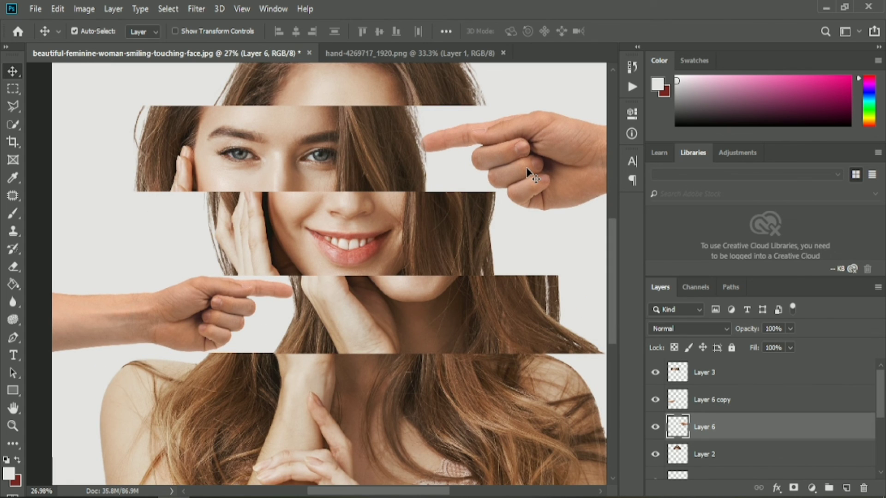
key("Up")
left_click(207, 327)
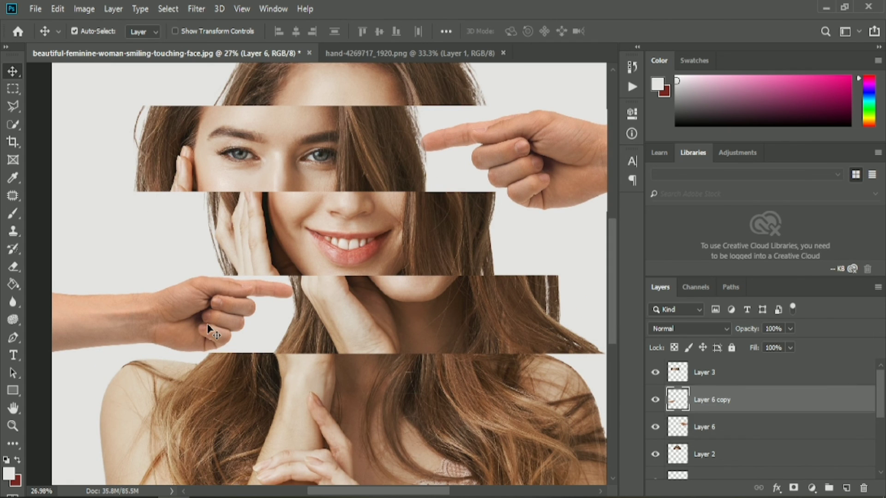
key("Left")
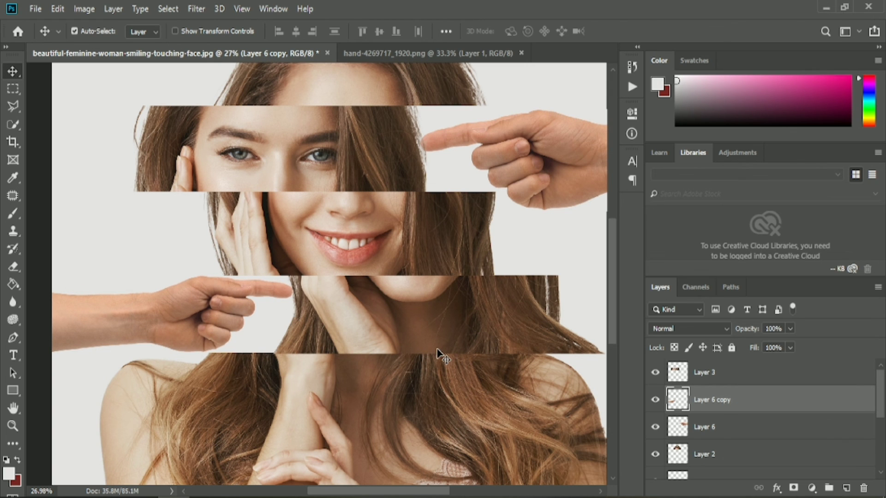
scroll(437, 348, "down", 3)
left_click(741, 379)
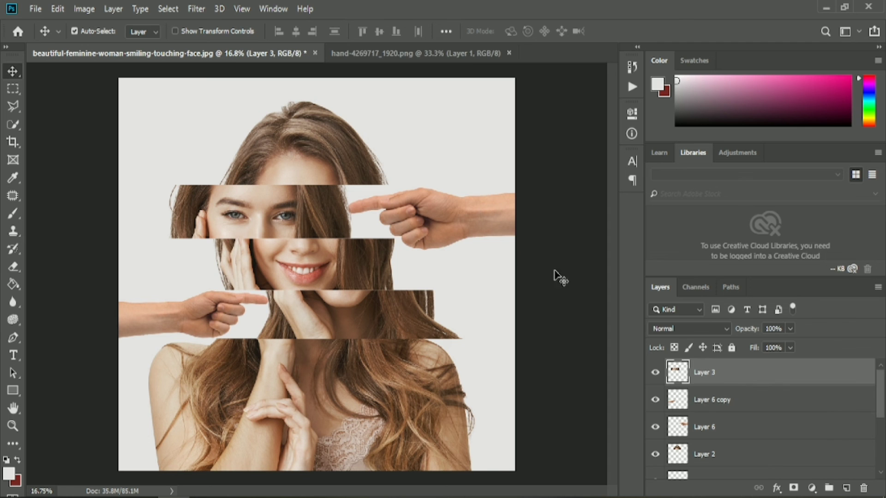
left_click(570, 278)
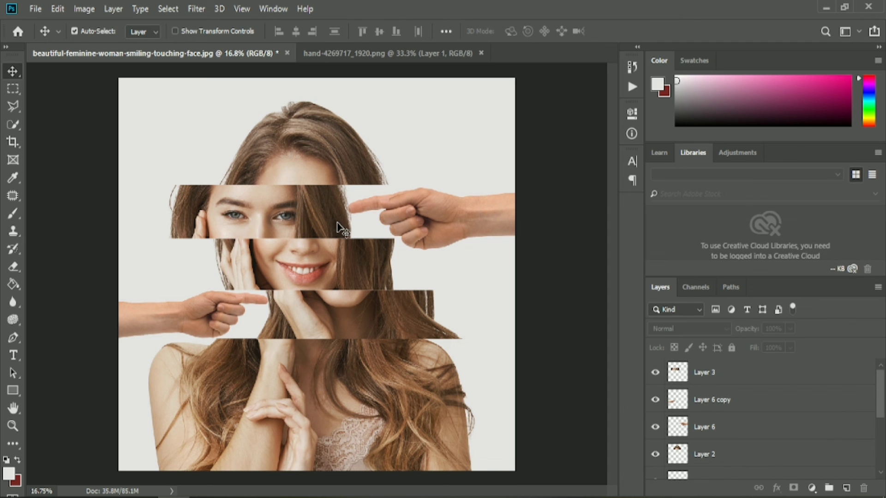